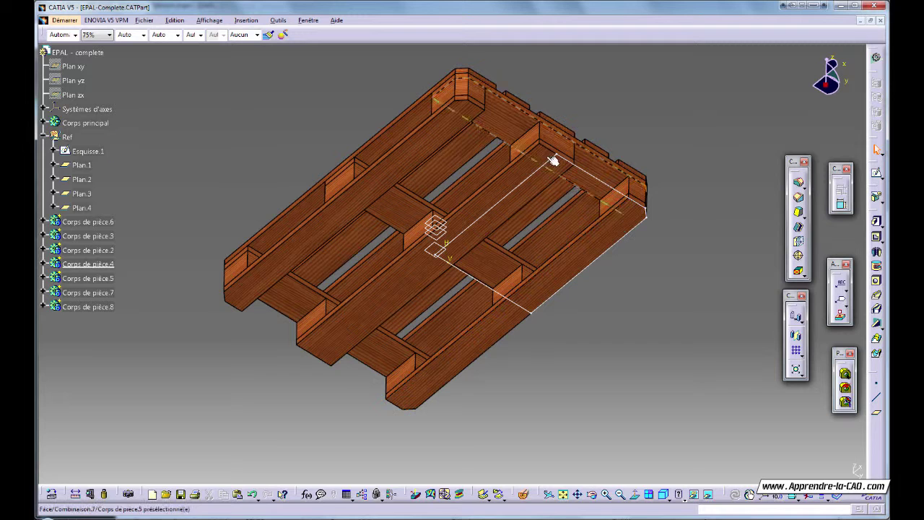
Step: Start a sketch on the horizontal plane of the pallet's axis system and view it from the underside
middle_drag(598, 374, 699, 372)
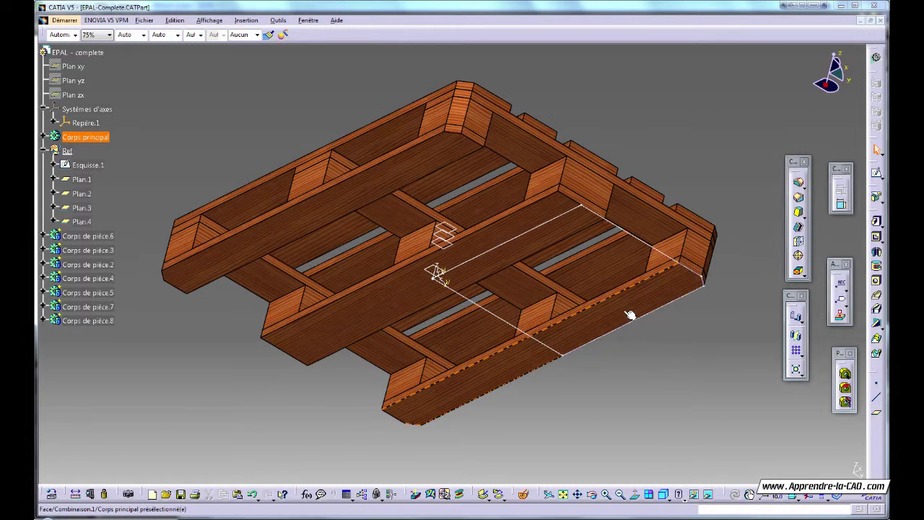
click(447, 280)
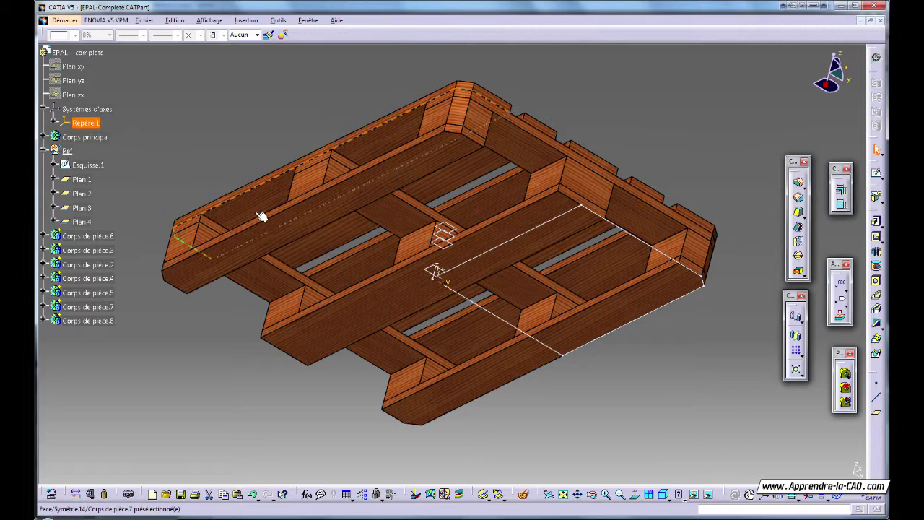
click(878, 175)
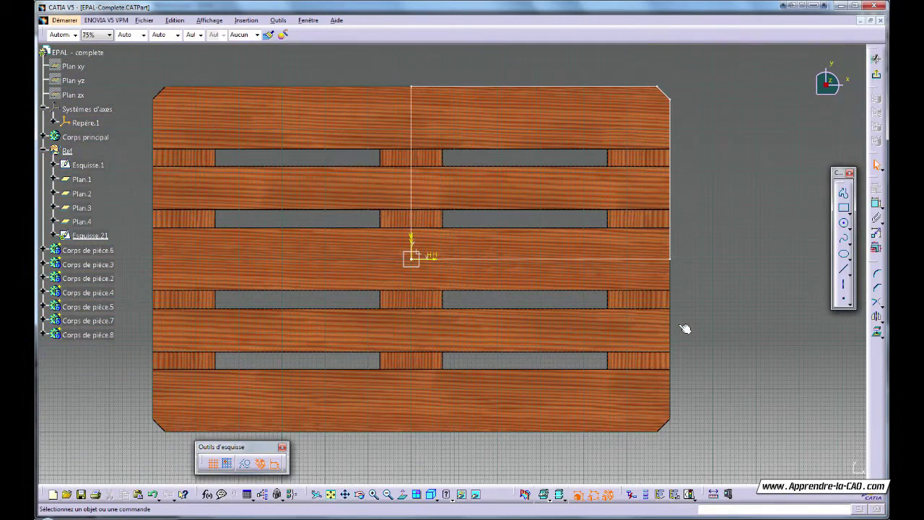
click(403, 495)
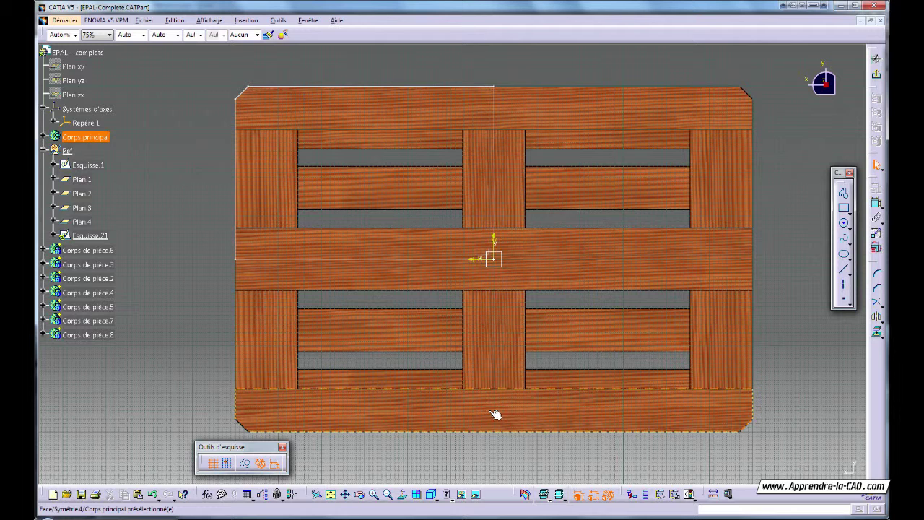
Step: Project the outline edges of Esquisse.1 into the new sketch
click(877, 332)
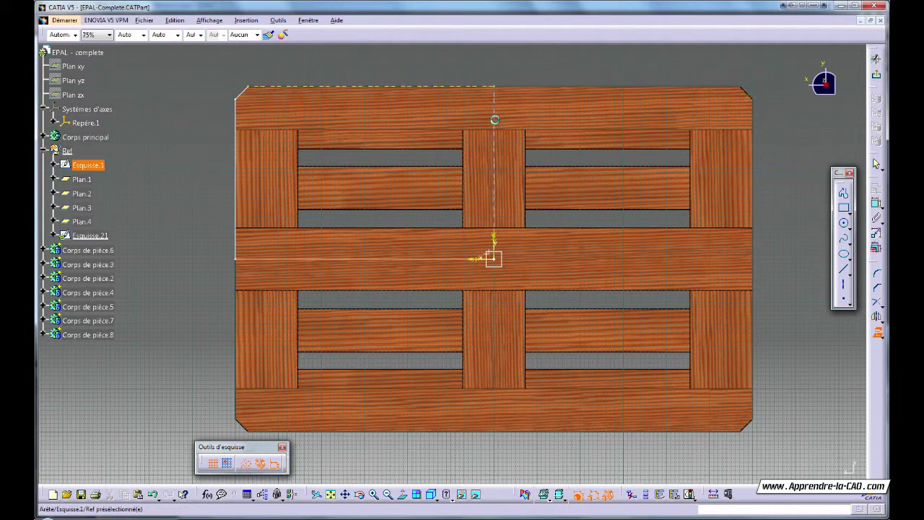
click(494, 119)
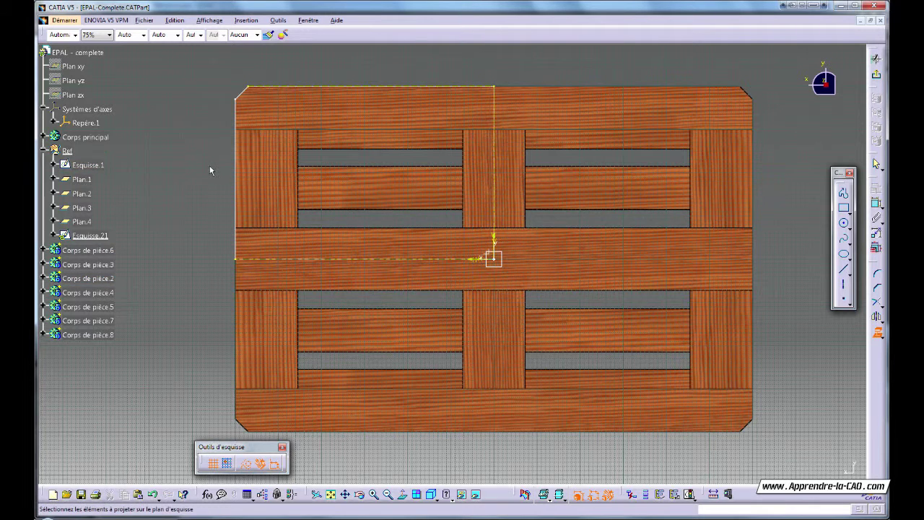
click(236, 163)
Step: Show Esquisse.9 of Corps de pièce.3 and project the edges of its four block profiles into the sketch
click(44, 264)
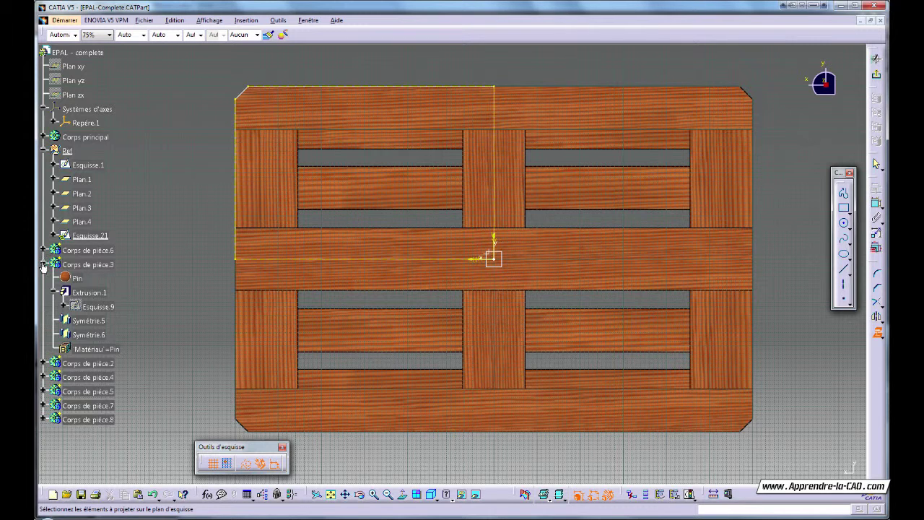
right_click(102, 307)
click(140, 326)
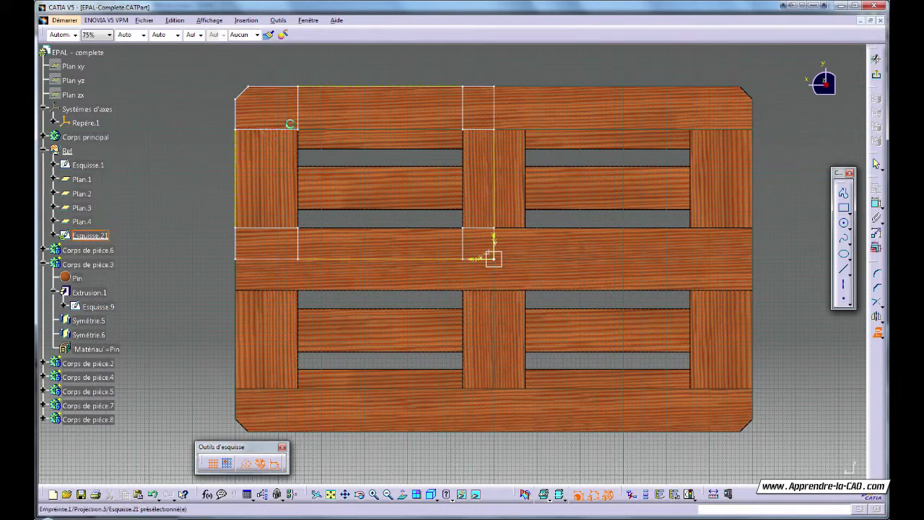
click(303, 114)
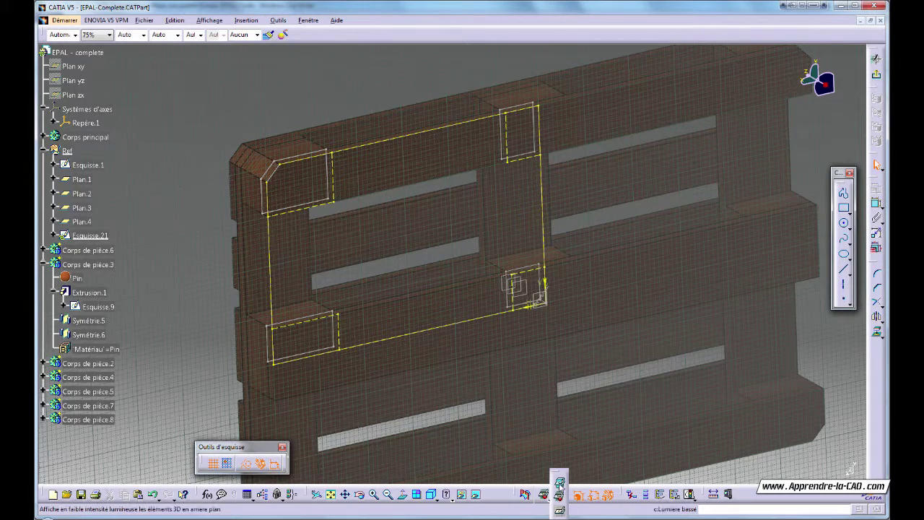
Step: Hide the 3D background elements and view the sketch normal to its plane
click(560, 491)
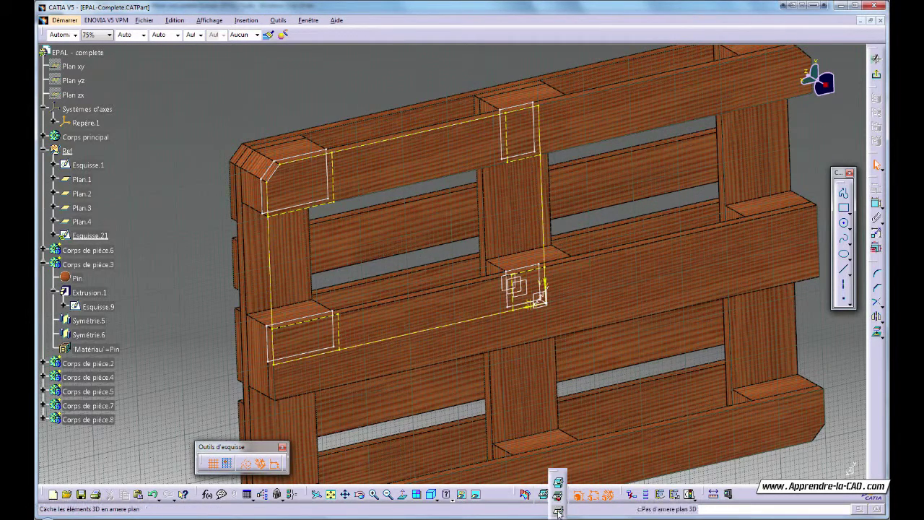
click(556, 495)
click(402, 495)
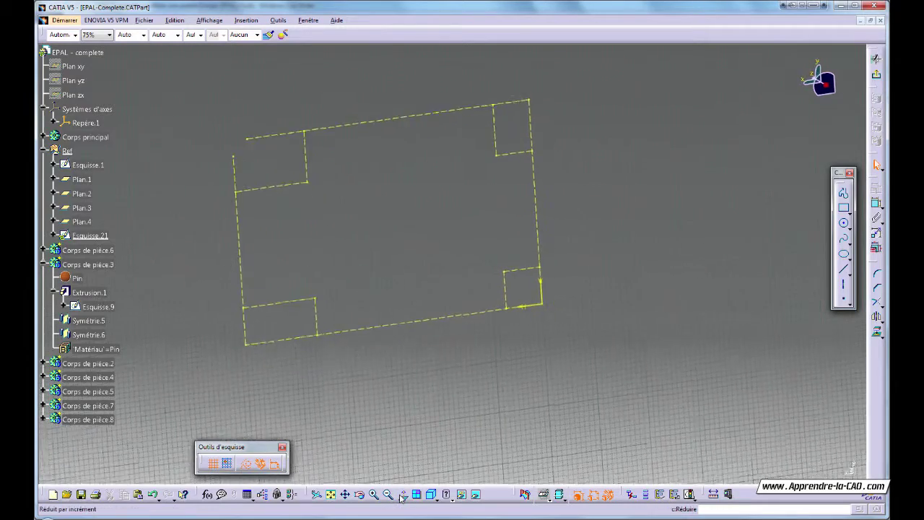
mouse_move(396, 374)
middle_down()
mouse_move(463, 450)
mouse_move(483, 353)
middle_up()
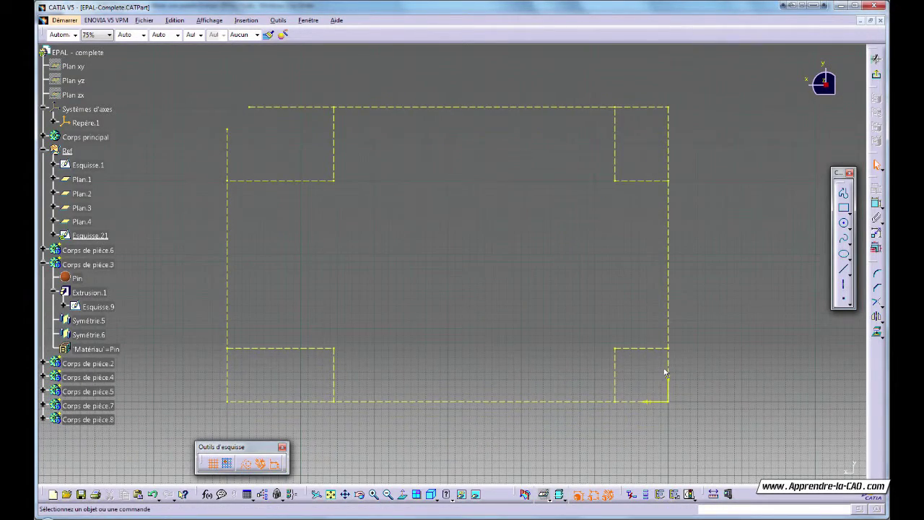
Step: Place three sketch points in a triangle inside the chamfered corner block's profile
click(844, 299)
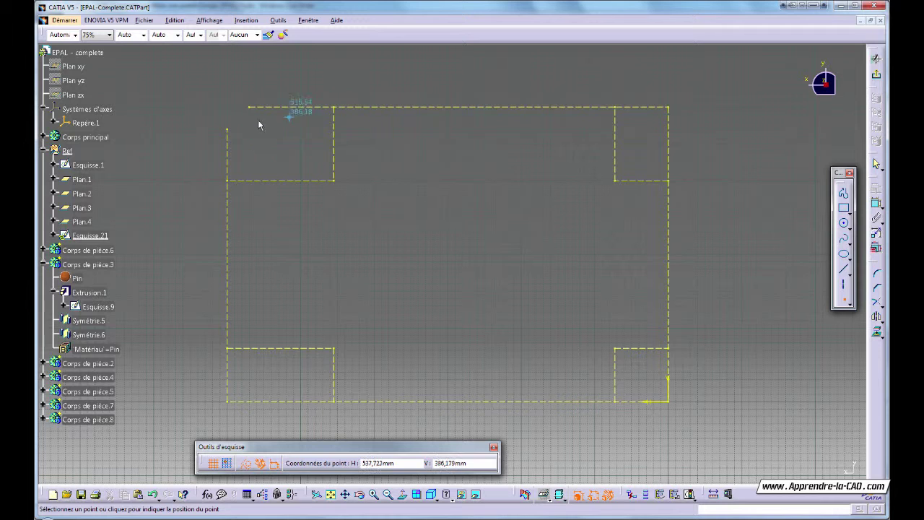
click(314, 124)
click(296, 197)
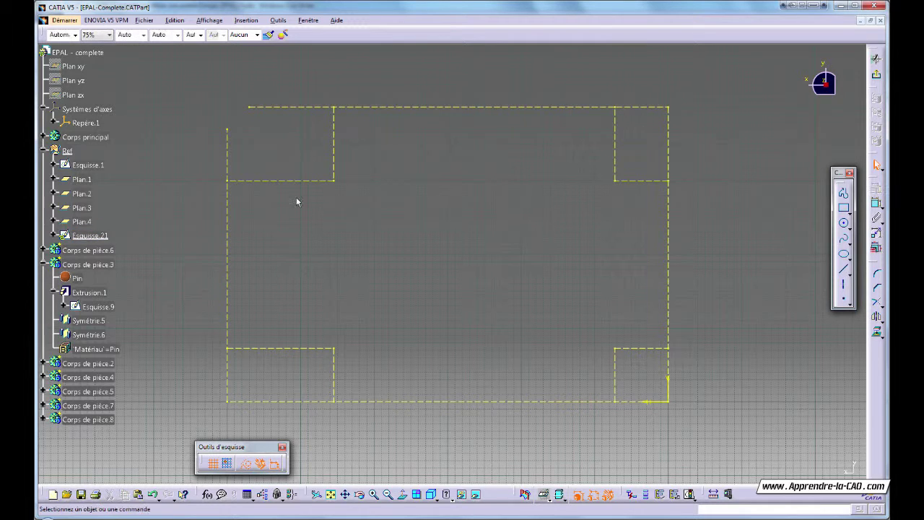
drag(304, 119, 319, 134)
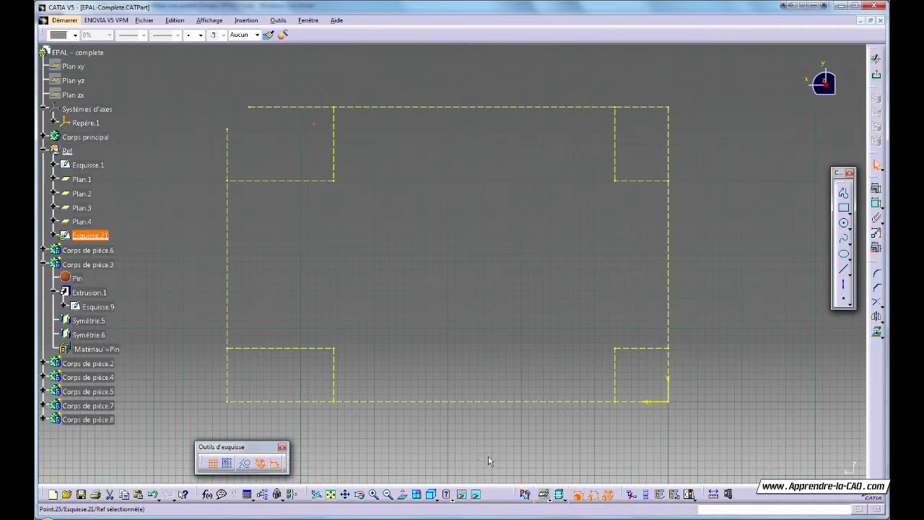
click(843, 299)
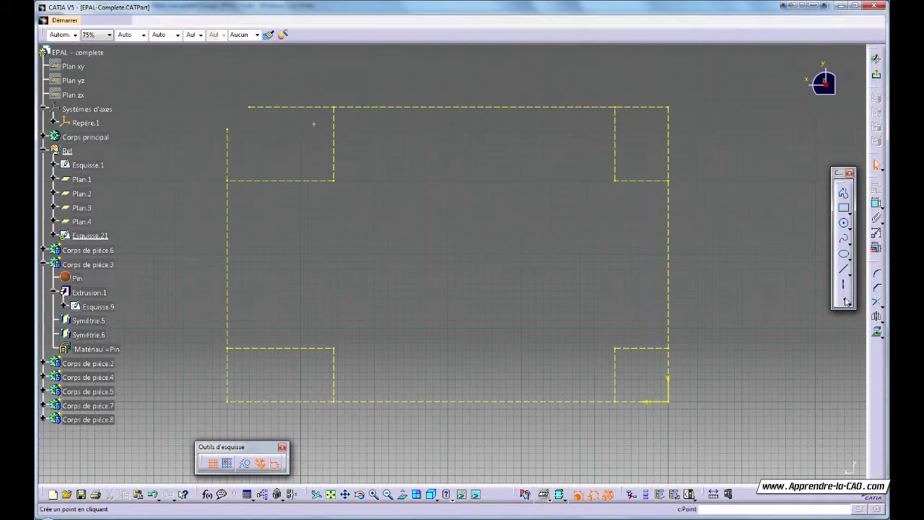
click(314, 167)
click(249, 147)
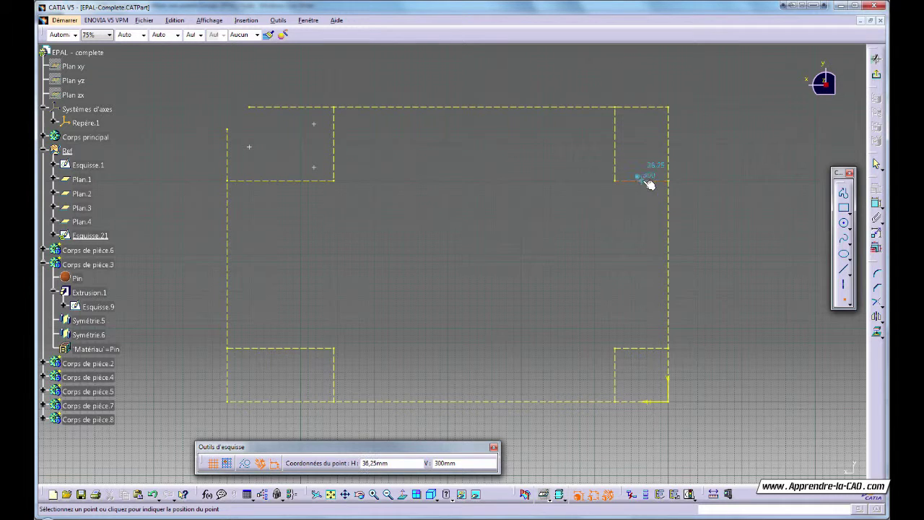
Step: Place three points in the middle block on the pallet's outer long side, one of them on the vertical centre line
click(671, 146)
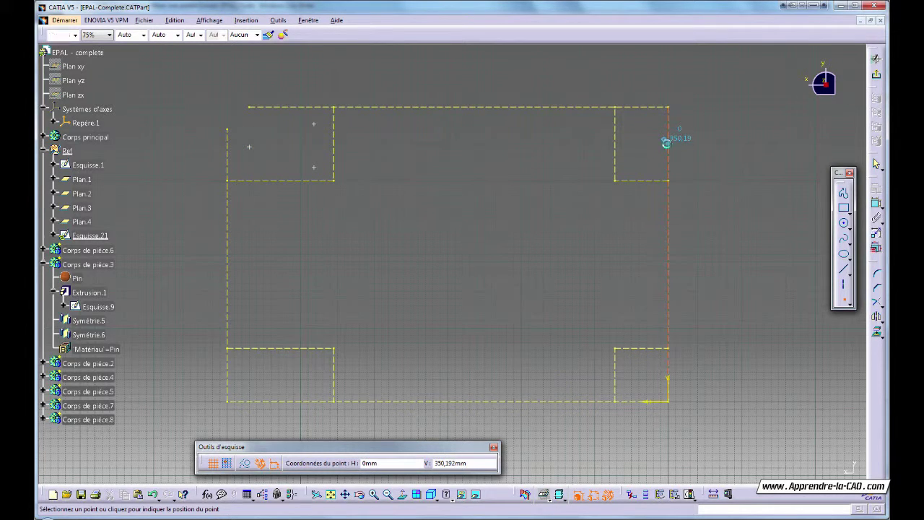
click(635, 122)
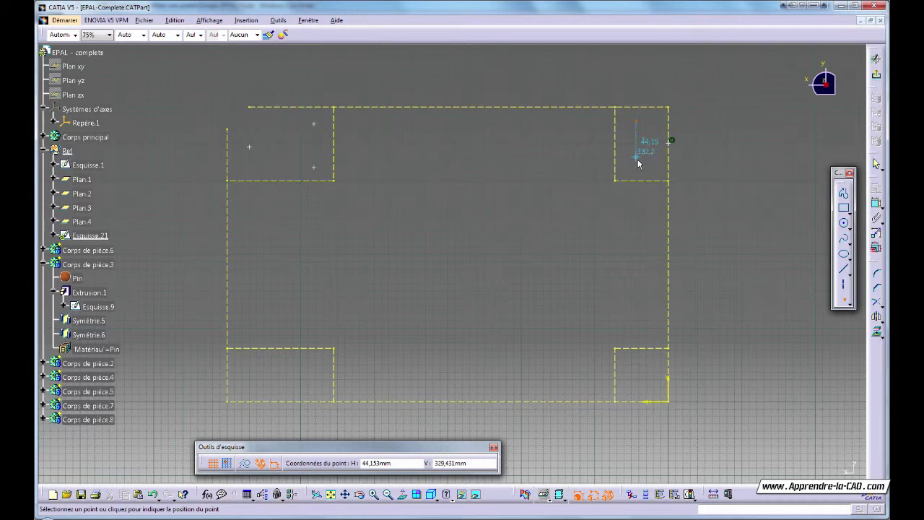
click(636, 165)
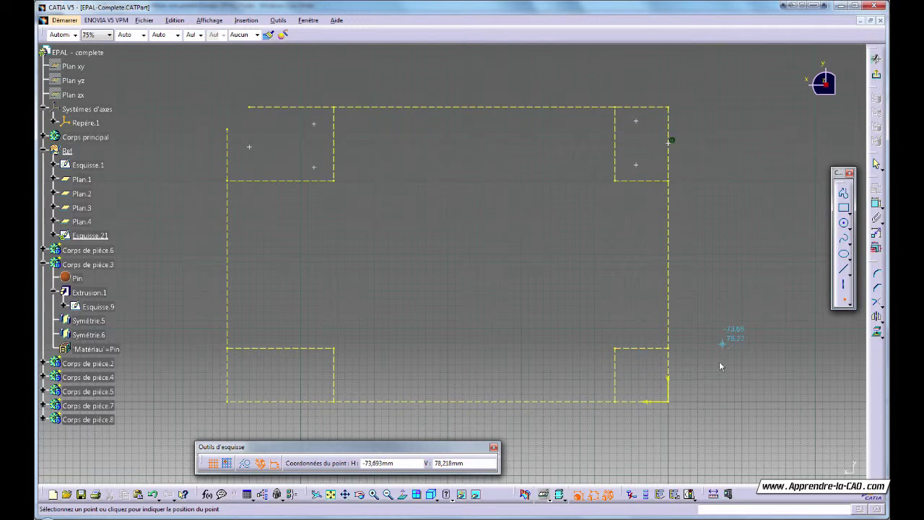
Step: Place one point in the pallet's central block and two points in the end block along the horizontal centre line
click(631, 366)
click(310, 370)
click(244, 369)
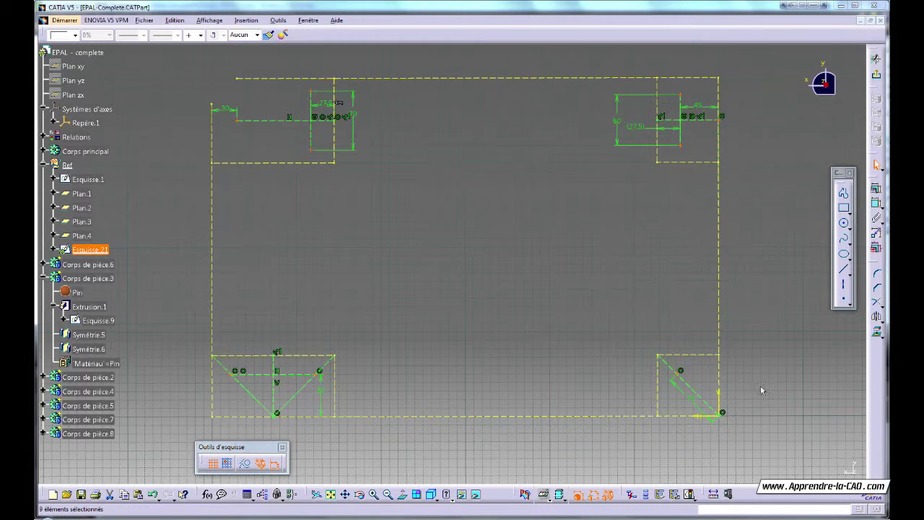
Step: Mirror the hole points about the horizontal and vertical centre lines to cover the whole pallet, and exit the sketch
click(877, 317)
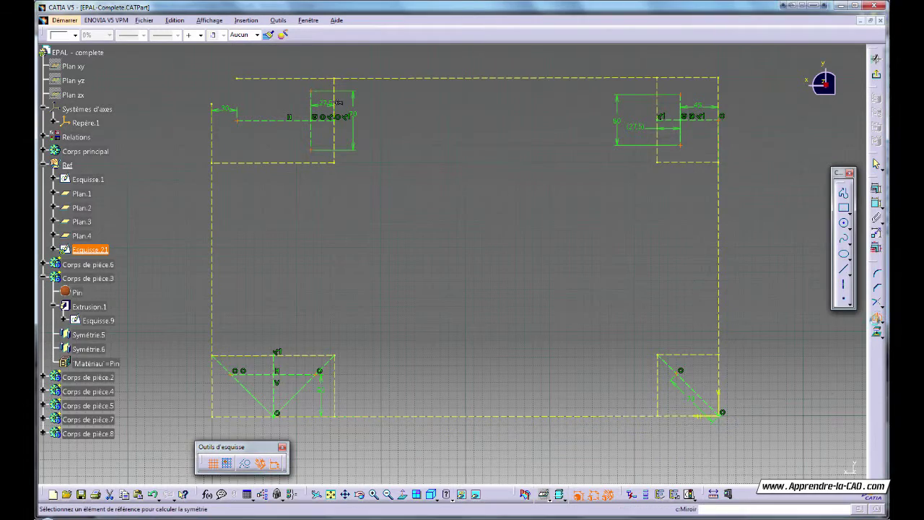
click(471, 417)
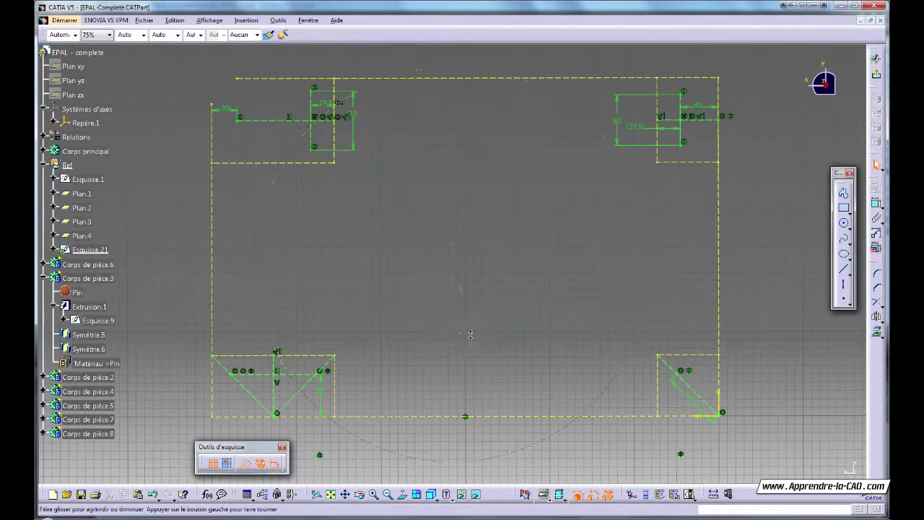
mouse_move(470, 335)
middle_down()
mouse_move(472, 389)
mouse_move(468, 307)
middle_up()
middle_drag(476, 365, 463, 361)
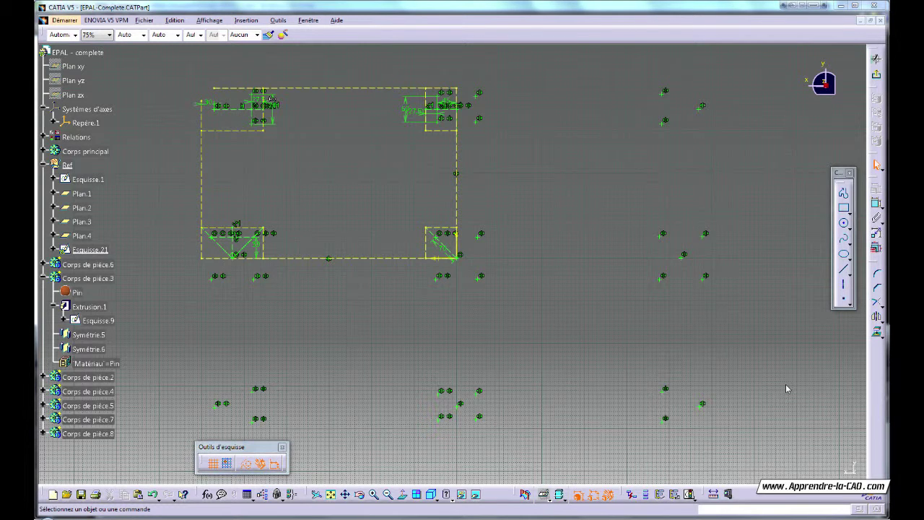
click(876, 59)
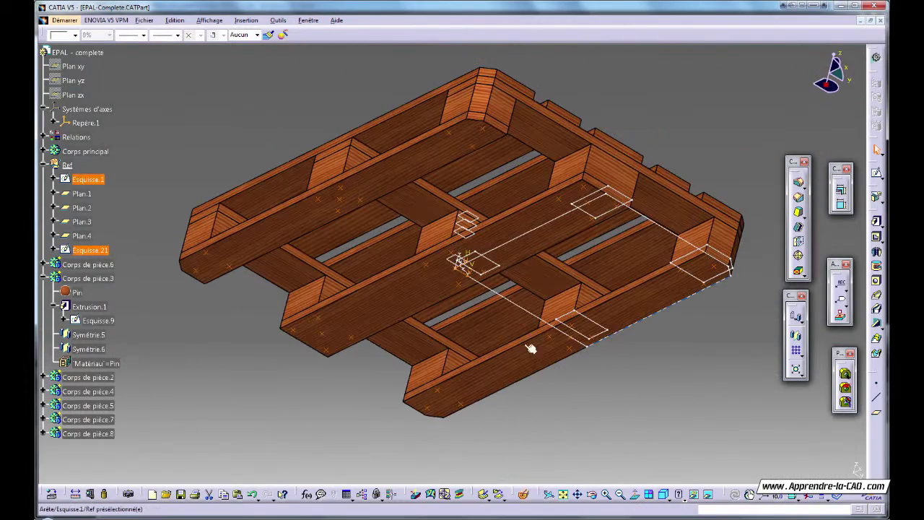
Step: Rename the new sketch Positions trous inférieurs, and hide the reference planes, Esquisse.1 and Esquisse.9
middle_drag(262, 393, 300, 210)
middle_drag(419, 268, 450, 257)
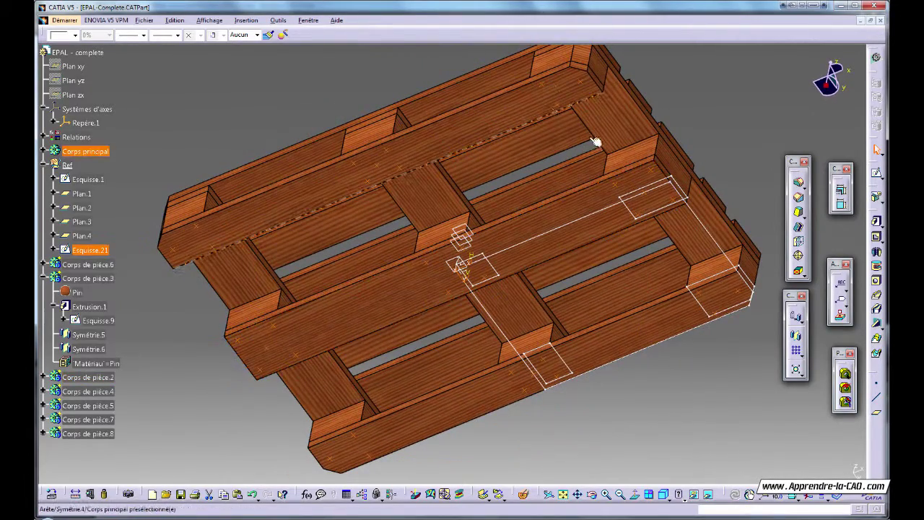
middle_drag(398, 341, 415, 353)
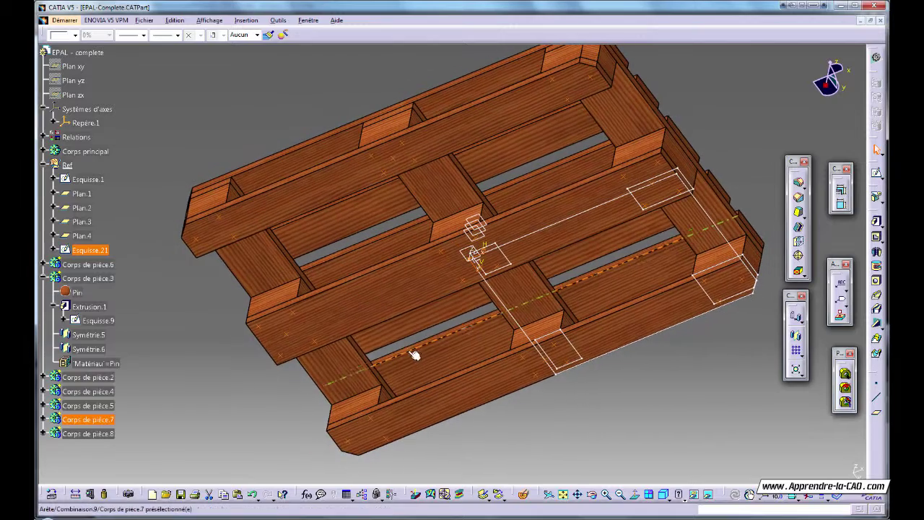
click(106, 253)
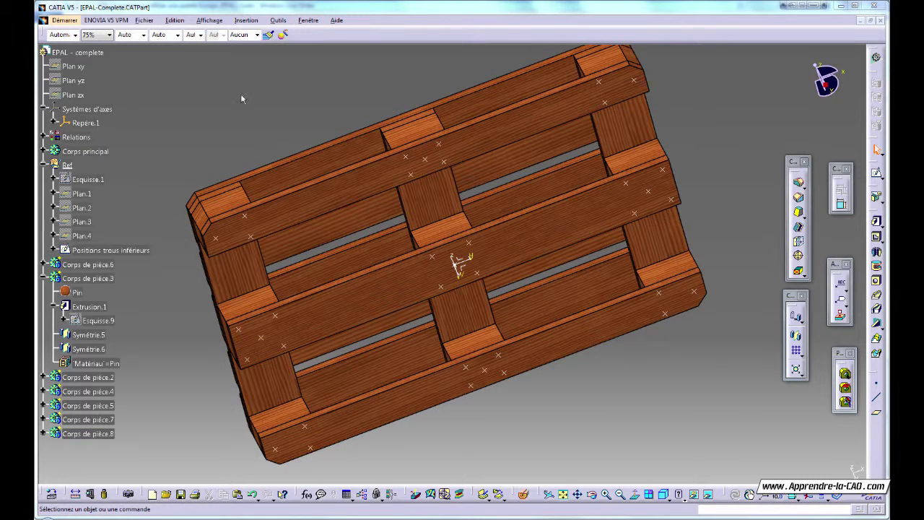
Step: Insert a new body in the part and rename it Clous
click(246, 20)
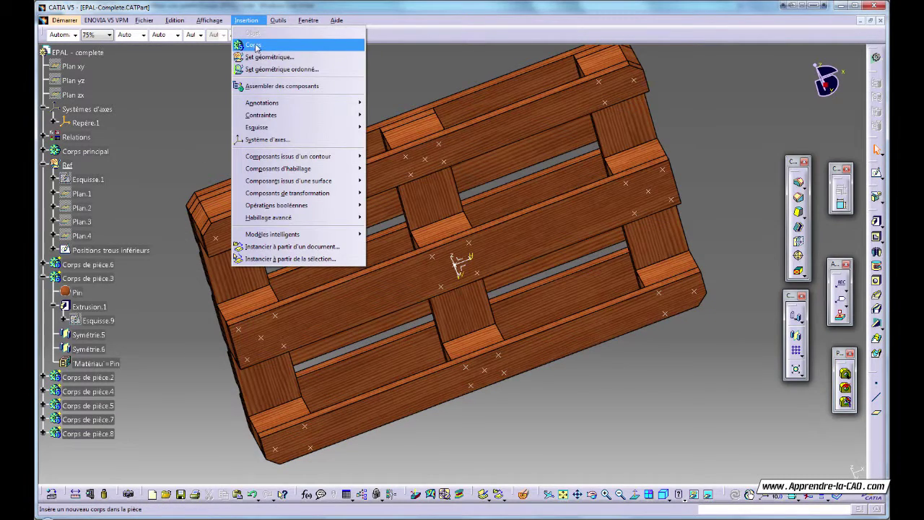
click(254, 45)
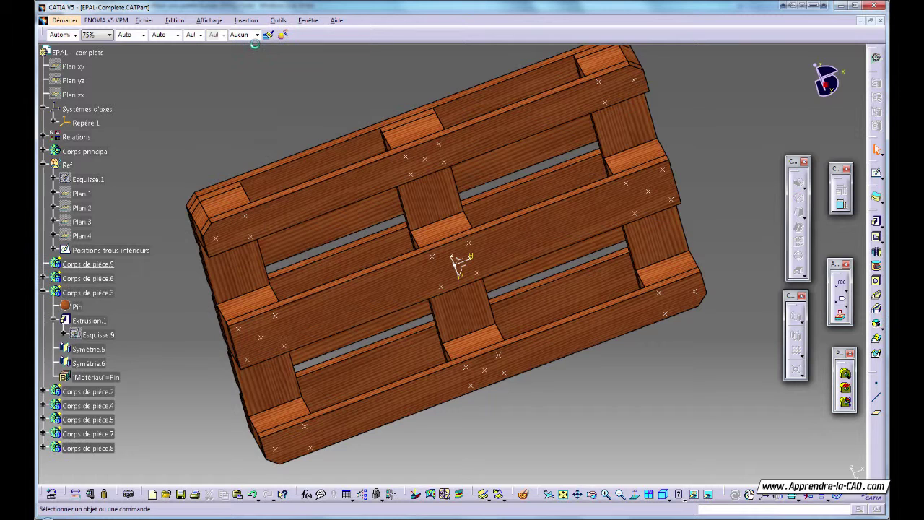
click(92, 265)
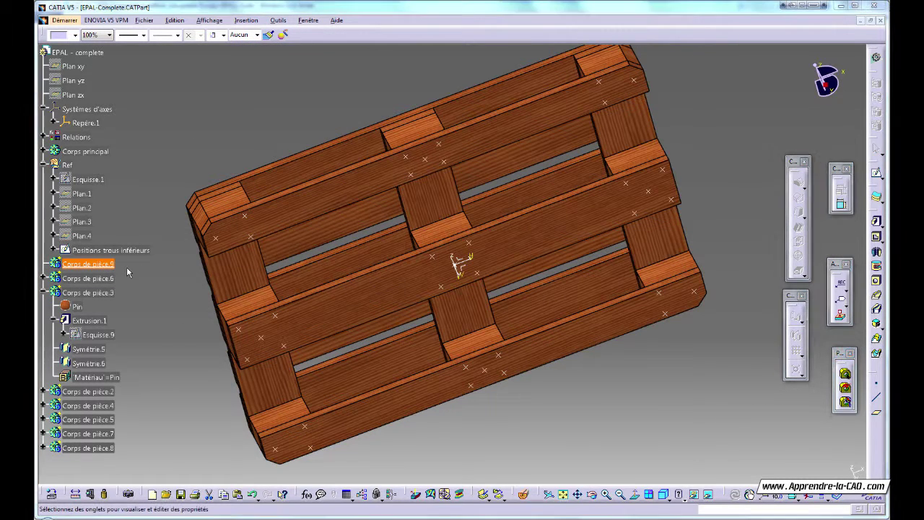
key(alt+Return)
text(C)
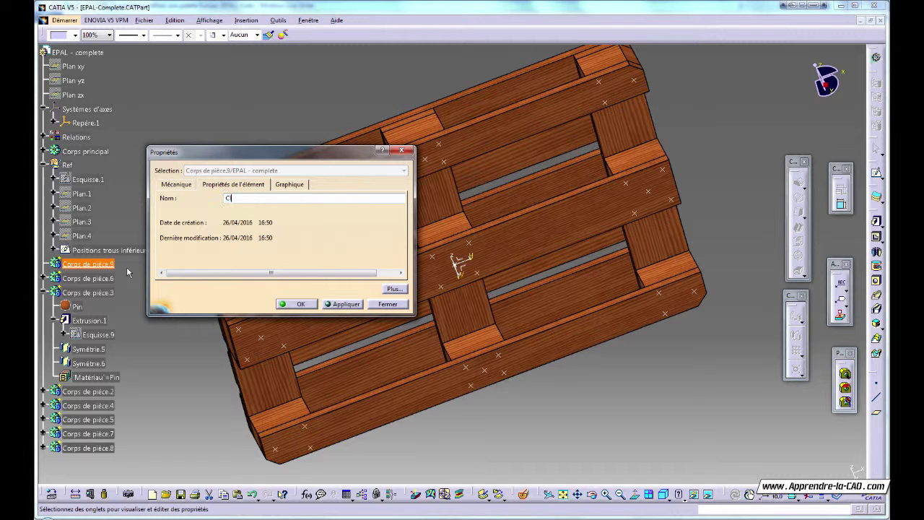
text(lous)
key(Return)
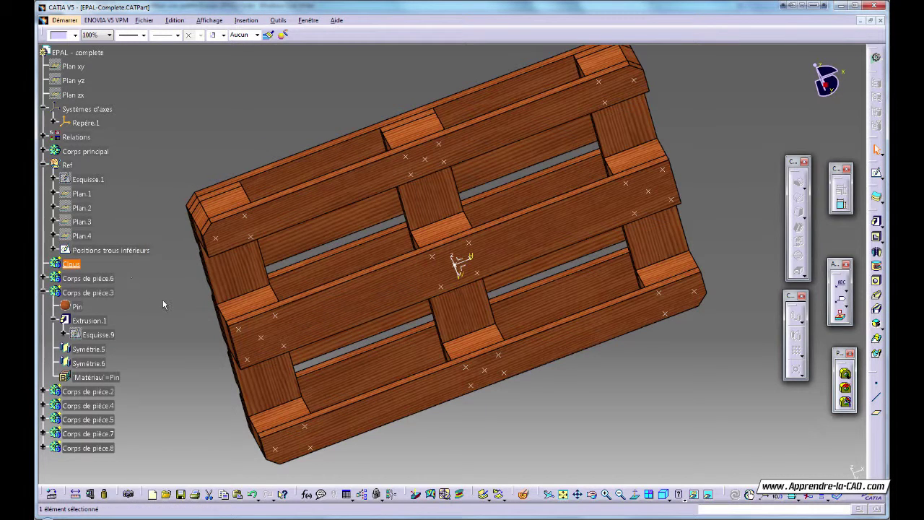
click(162, 300)
middle_drag(471, 385, 489, 295)
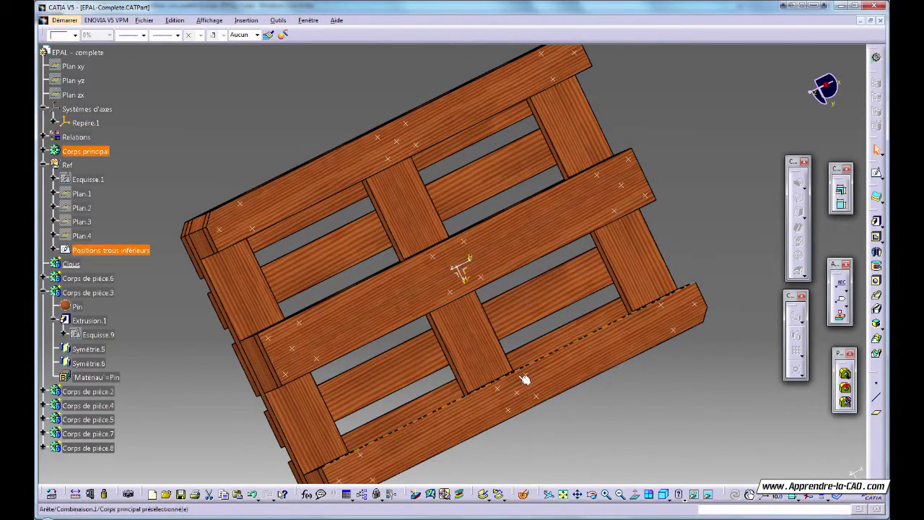
middle_drag(525, 378, 450, 380)
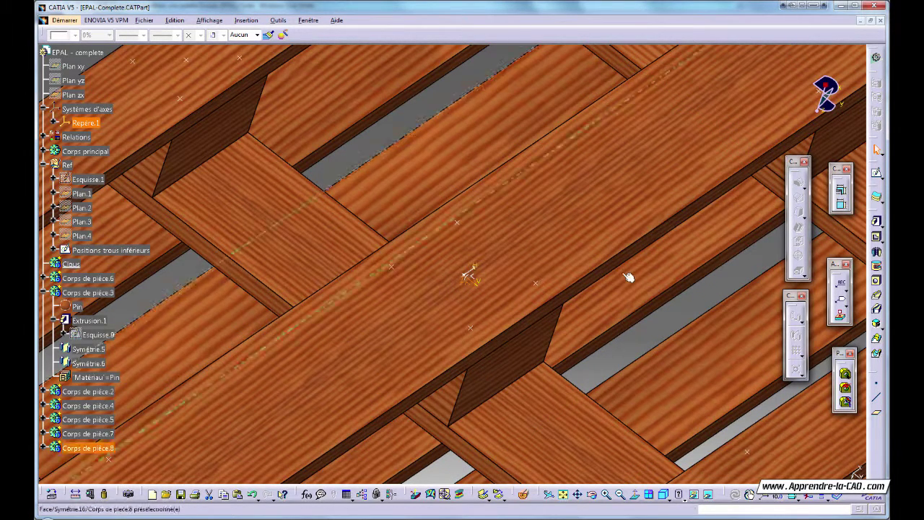
Step: Start a sketch on the vertical yz plane at the axis system origin and cut the part by the sketch plane
click(877, 174)
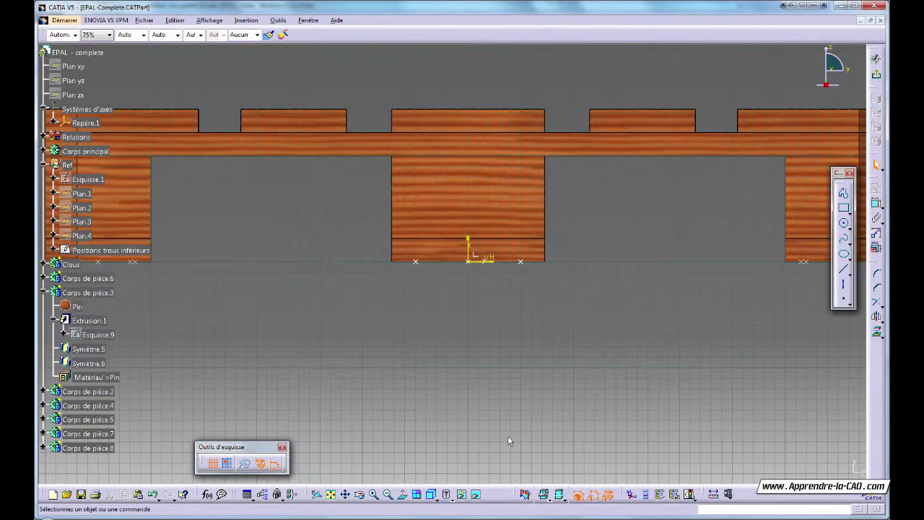
click(526, 495)
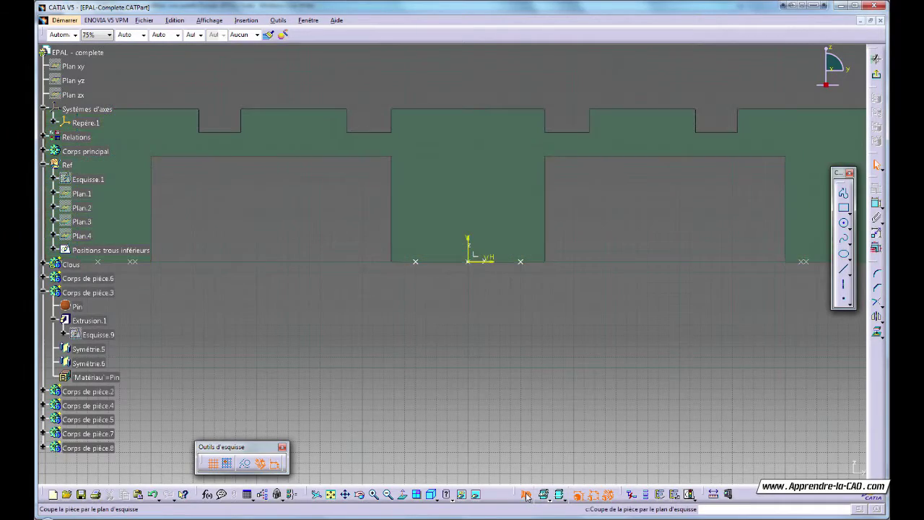
mouse_move(380, 300)
middle_down()
mouse_move(486, 223)
mouse_move(471, 315)
mouse_move(453, 263)
mouse_move(409, 338)
mouse_move(398, 313)
mouse_move(473, 330)
mouse_move(501, 255)
mouse_move(454, 320)
mouse_move(473, 326)
middle_up()
Step: Sketch the open half-profile of a nail from the origin, with an about 5.5 mm thick head and a tip at about 90 mm
click(843, 193)
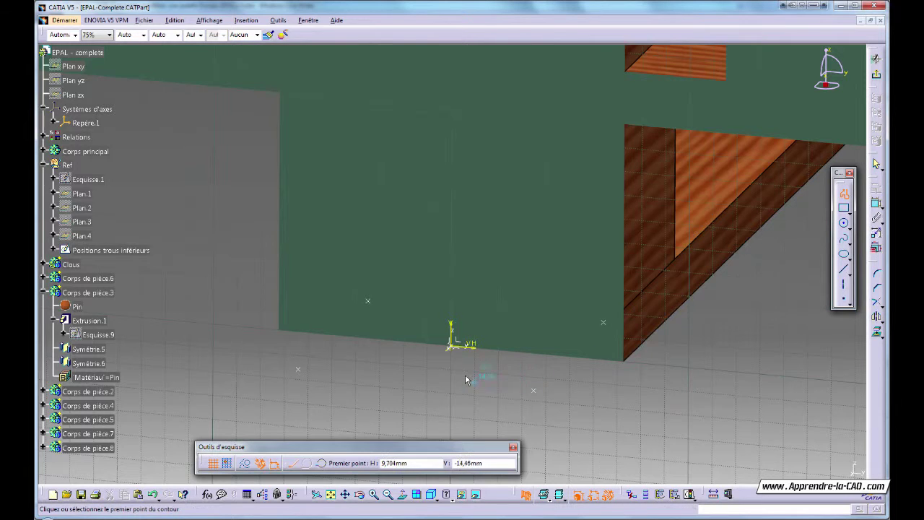
middle_drag(466, 376, 513, 293)
middle_drag(494, 323, 483, 398)
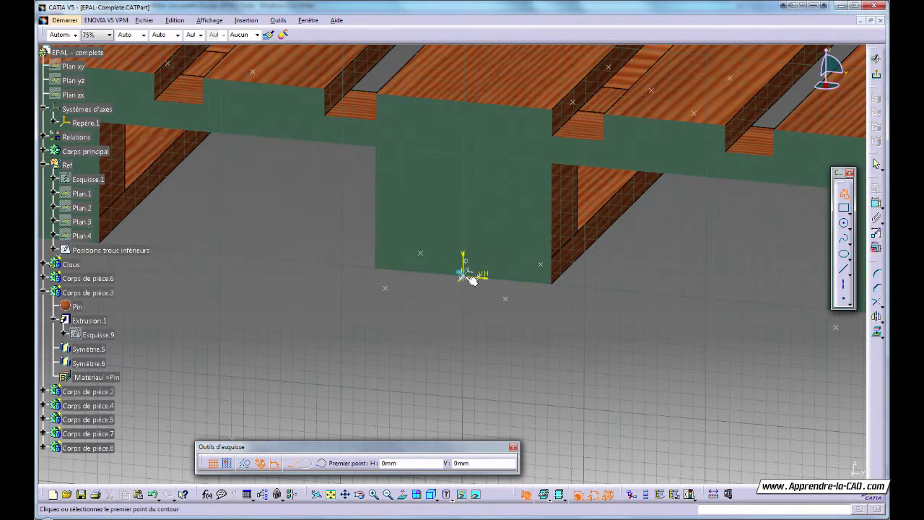
click(468, 277)
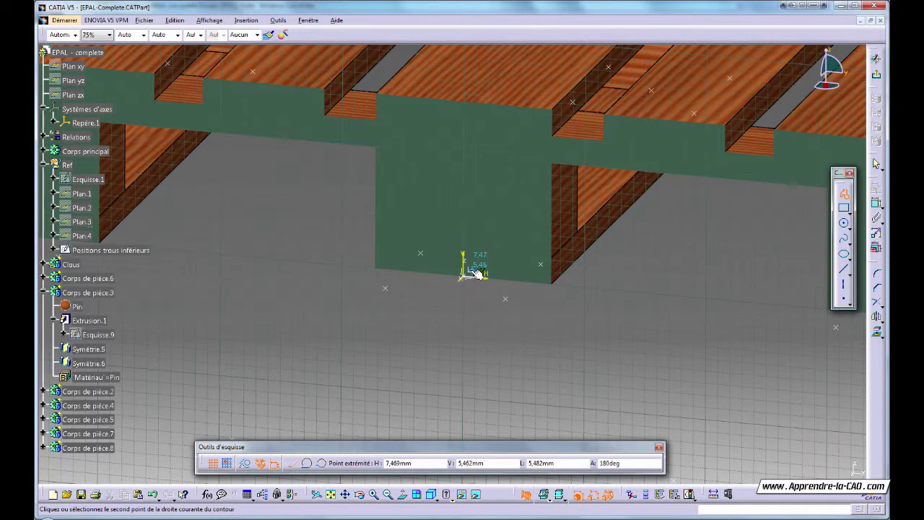
click(473, 177)
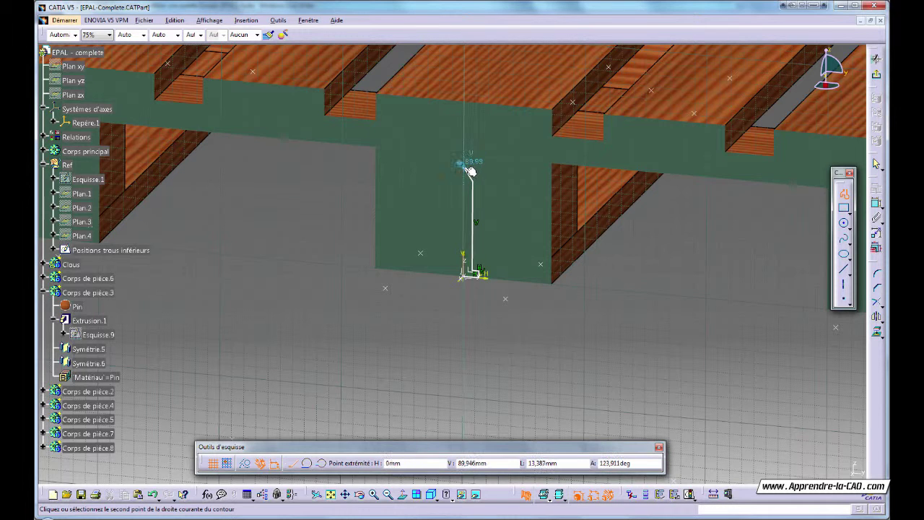
double_click(462, 165)
middle_drag(538, 361, 533, 380)
Step: Dimension the nail profile with a 70 mm overall length and a 2 mm head thickness, and exit the sketch
click(877, 204)
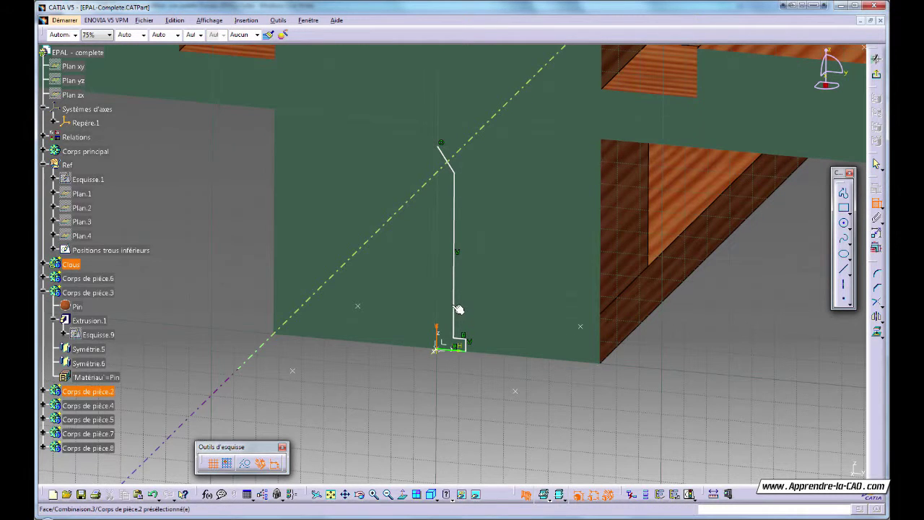
double_click(463, 355)
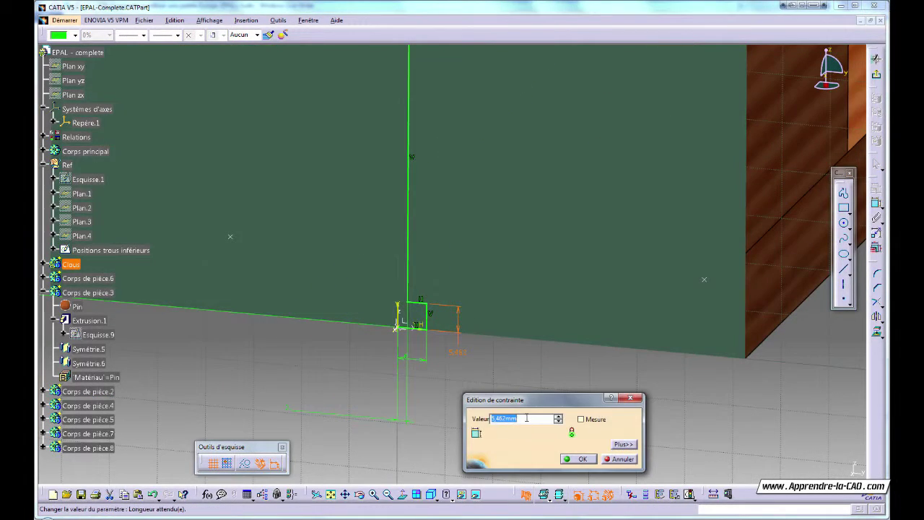
text(3)
key(Return)
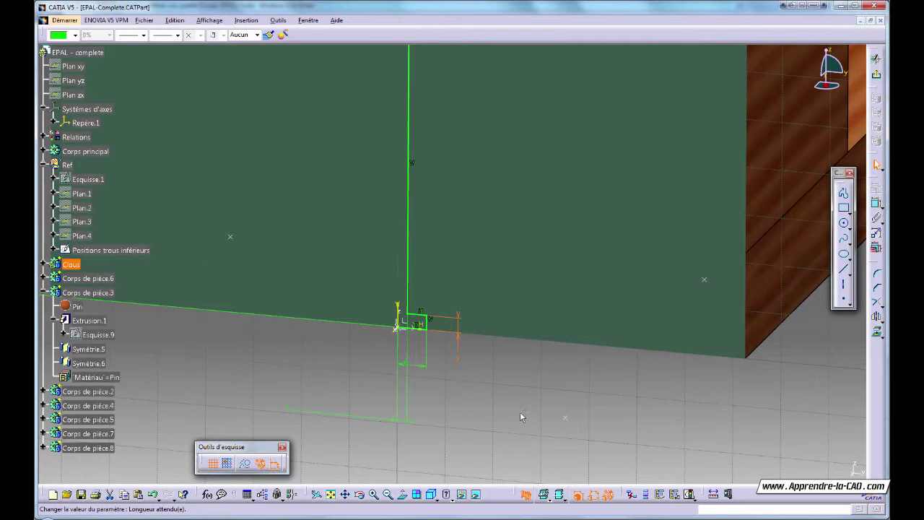
double_click(463, 357)
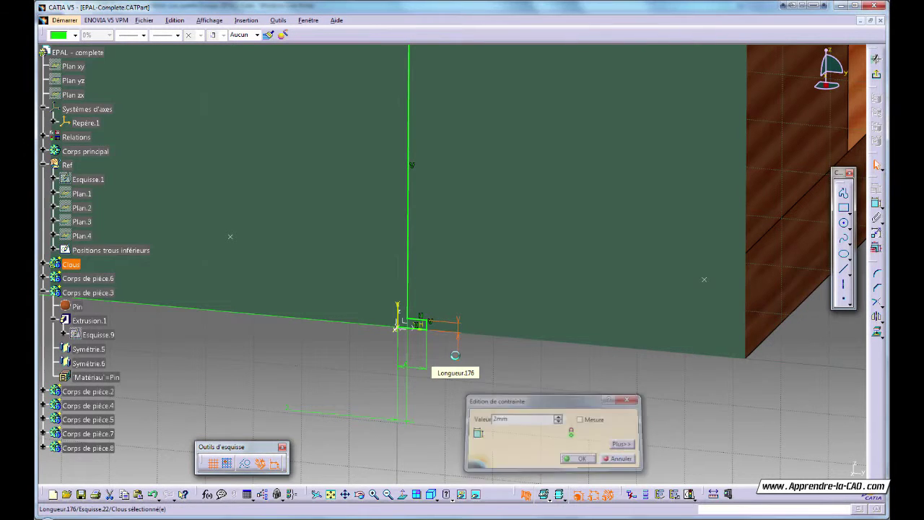
click(485, 360)
middle_drag(486, 354, 507, 406)
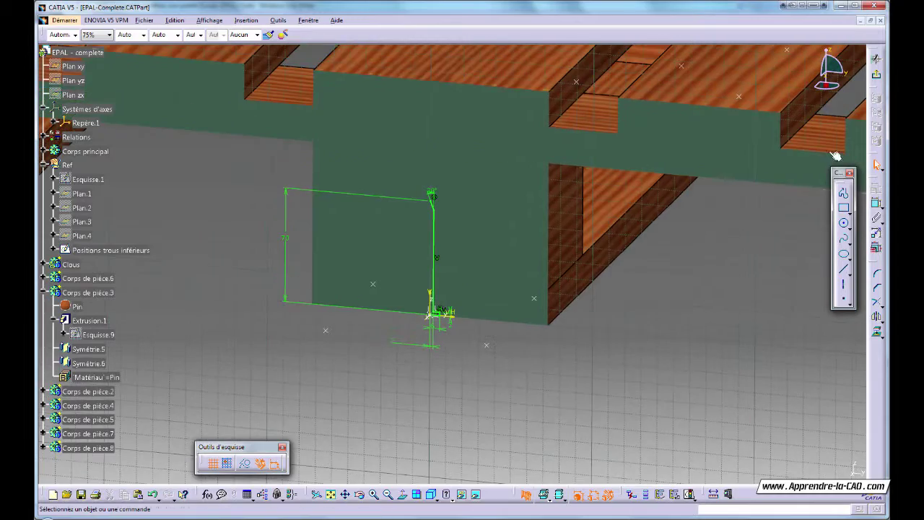
click(876, 74)
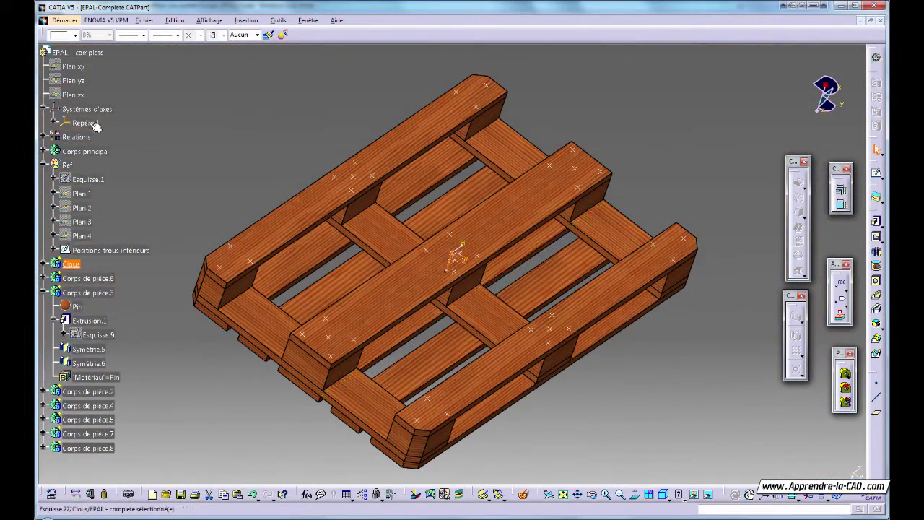
Step: Hide Corps principal and all the Corps de pièce bodies, leaving only the Clous body with the nail sketch displayed
click(85, 152)
right_click(63, 150)
click(168, 182)
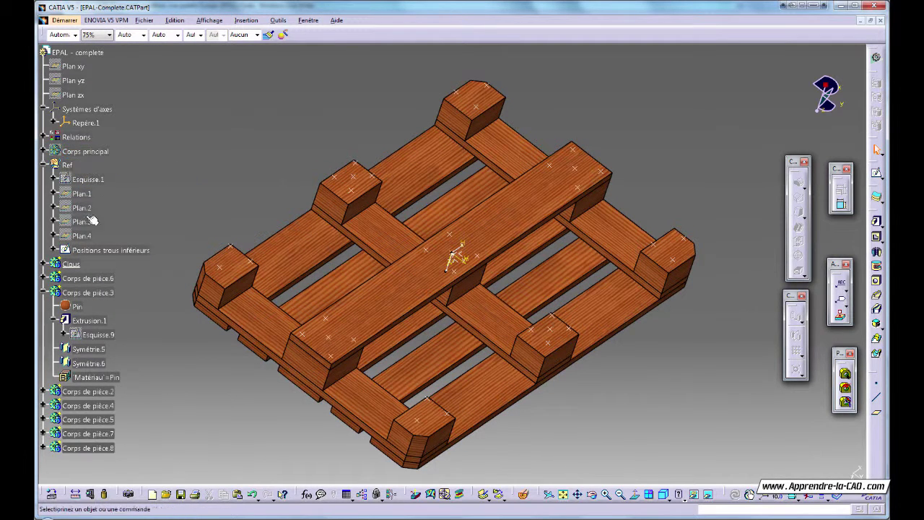
click(92, 296)
key(space)
click(84, 392)
key(space)
click(82, 406)
key(space)
click(80, 420)
key(space)
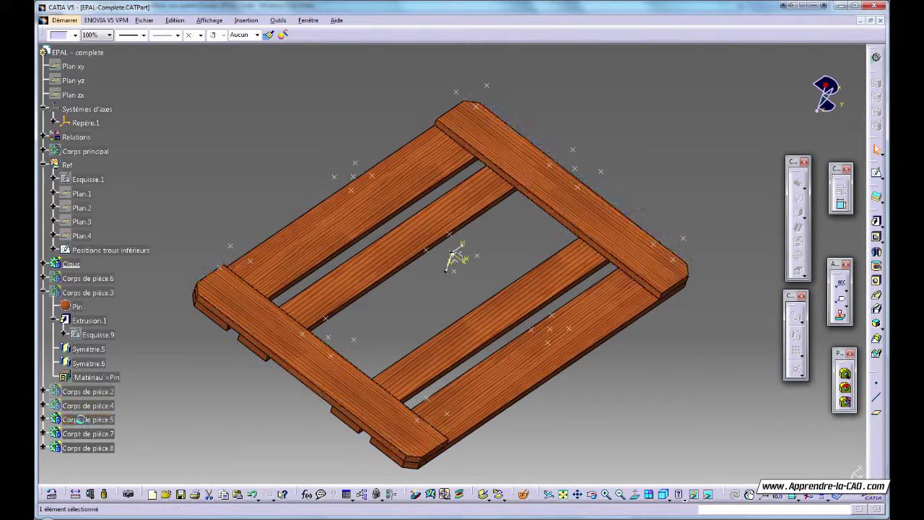
click(81, 434)
key(space)
click(82, 448)
key(space)
Step: Revolve the nail profile 360 degrees about the Z axis in the Clous body
middle_drag(448, 287, 509, 239)
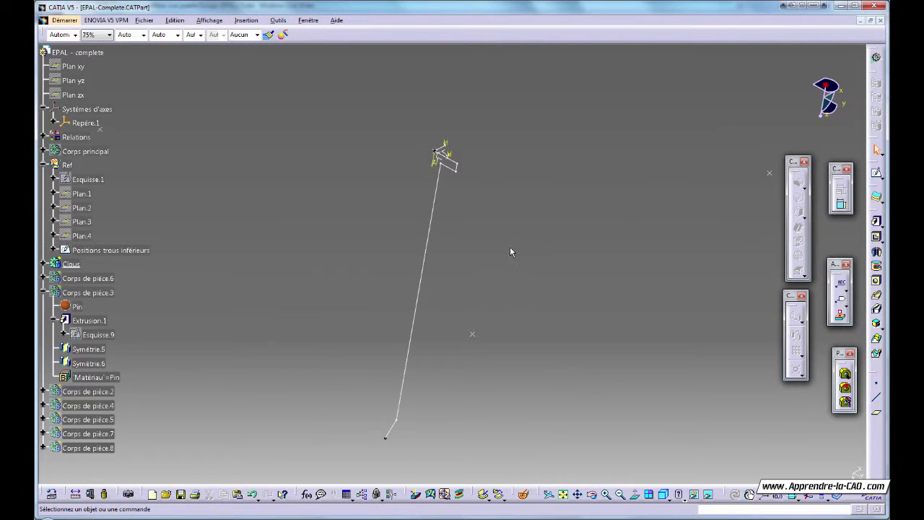
click(70, 263)
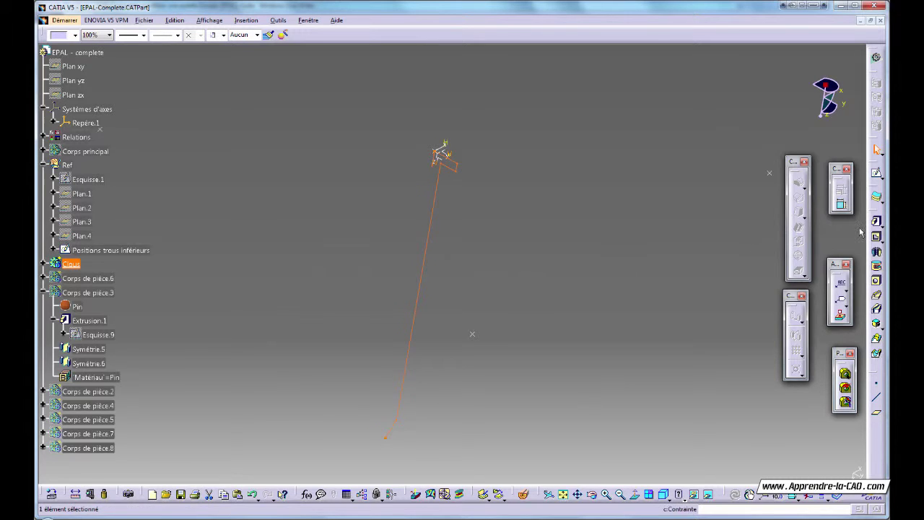
click(877, 252)
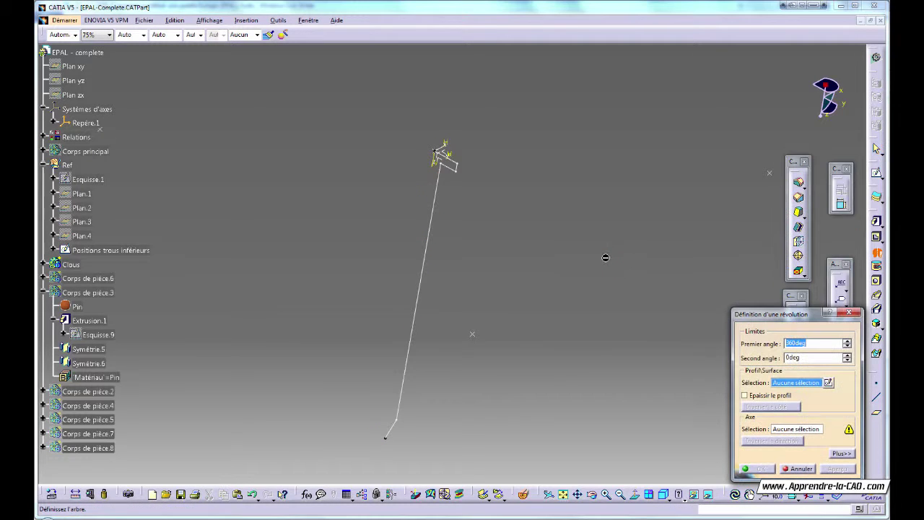
click(440, 218)
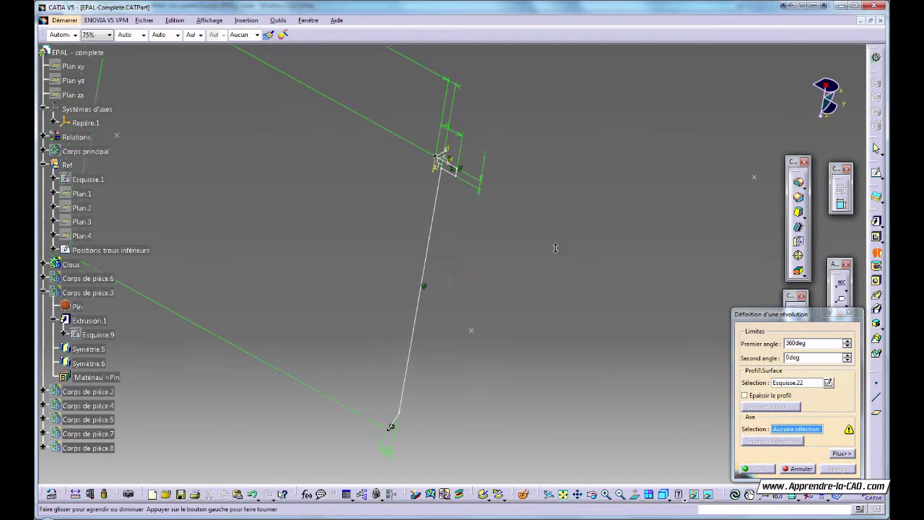
right_click(771, 430)
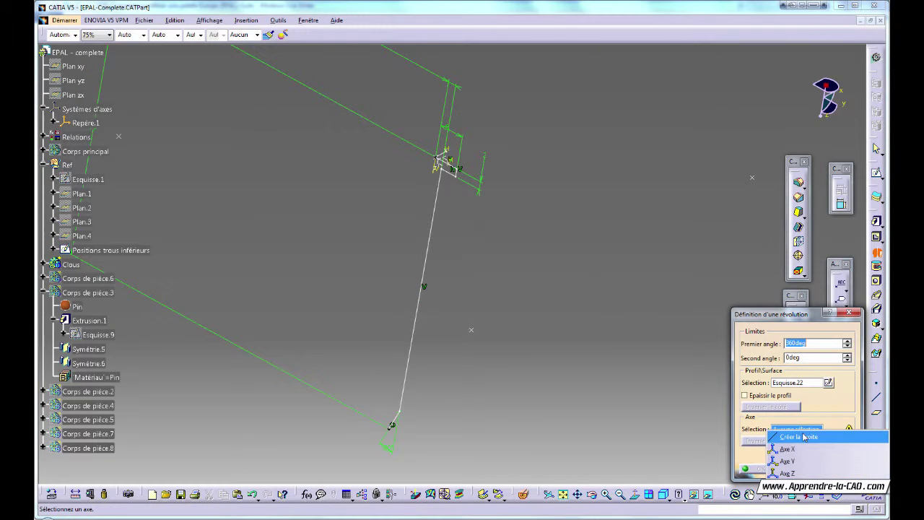
click(791, 473)
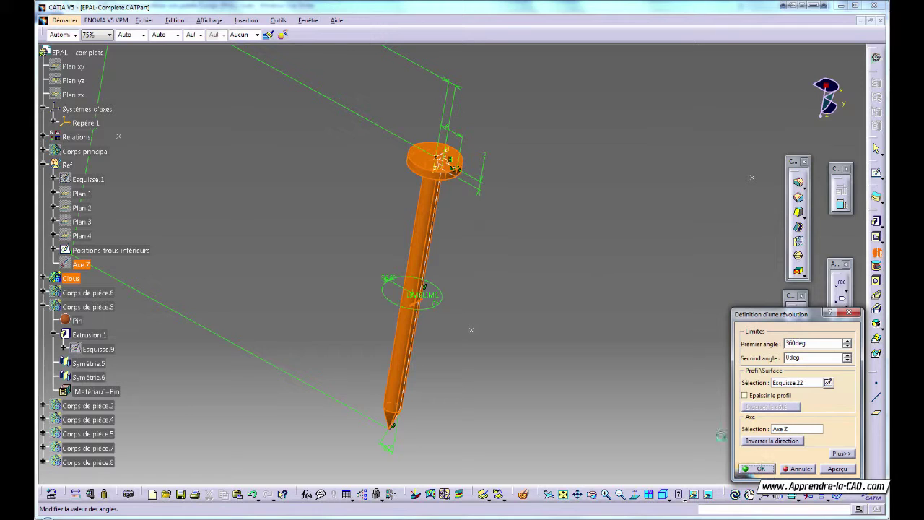
click(760, 469)
middle_drag(541, 200, 660, 360)
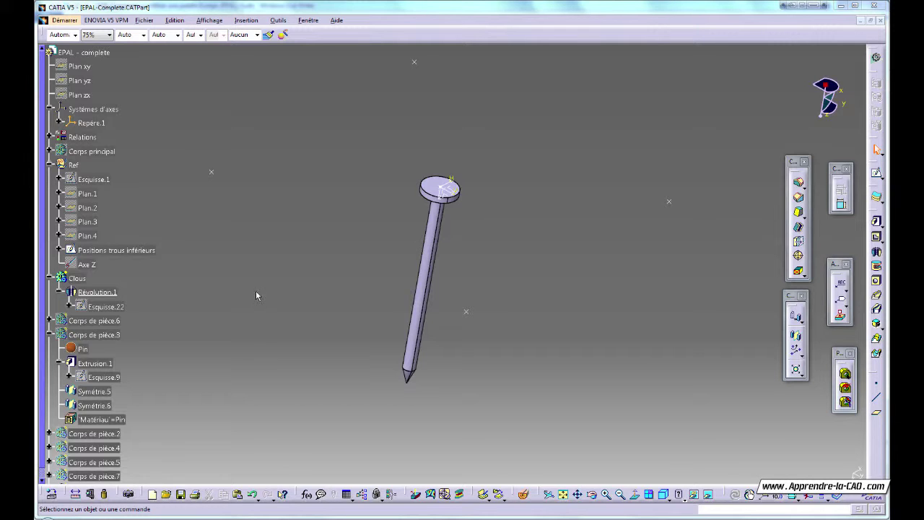
Step: Create a user pattern of the revolved nail, using the sketch Positions trous inférieurs for the instance positions
click(109, 292)
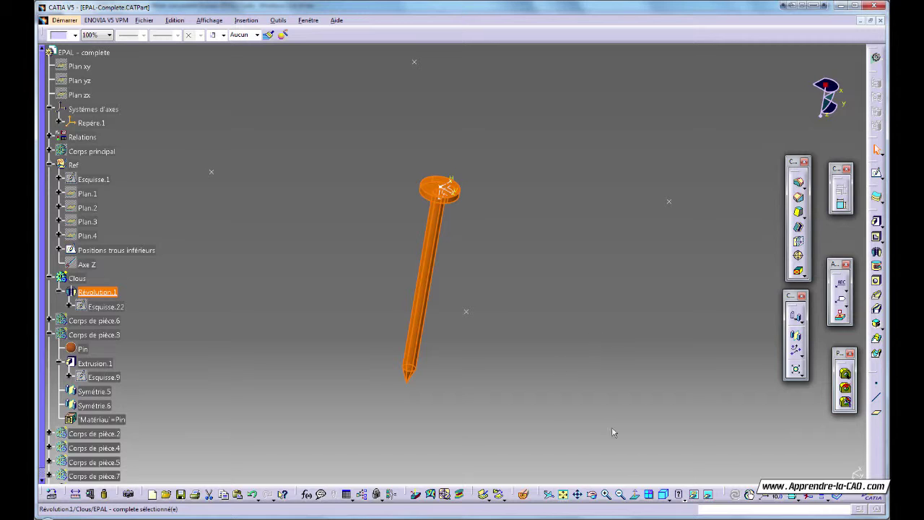
click(797, 352)
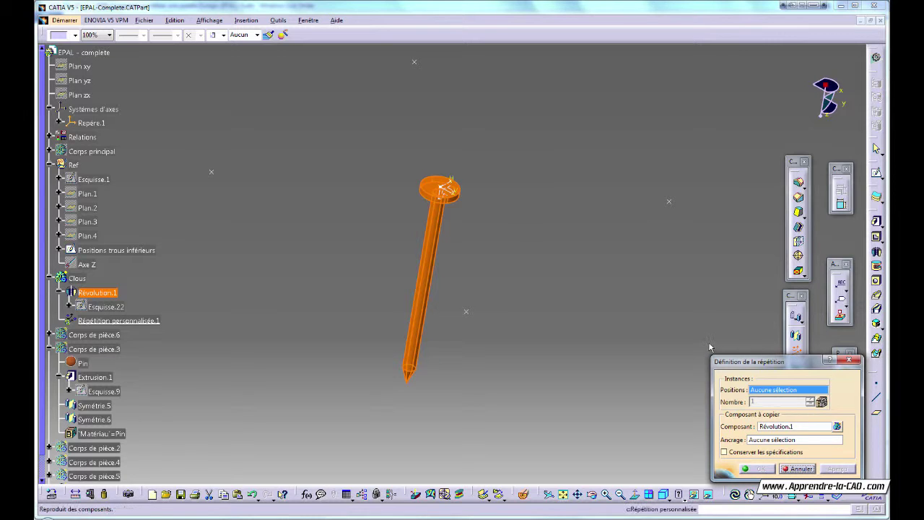
middle_drag(569, 272, 531, 345)
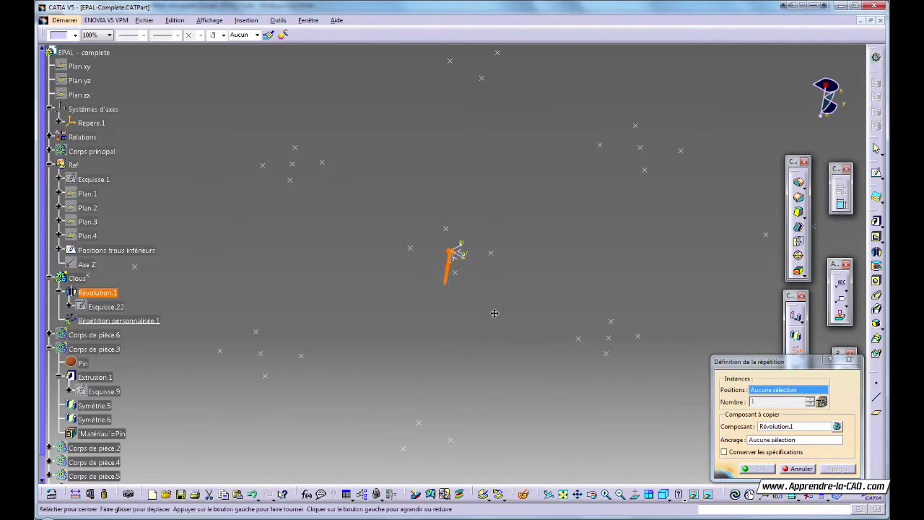
mouse_move(493, 312)
middle_down()
mouse_move(503, 305)
mouse_move(502, 330)
middle_up()
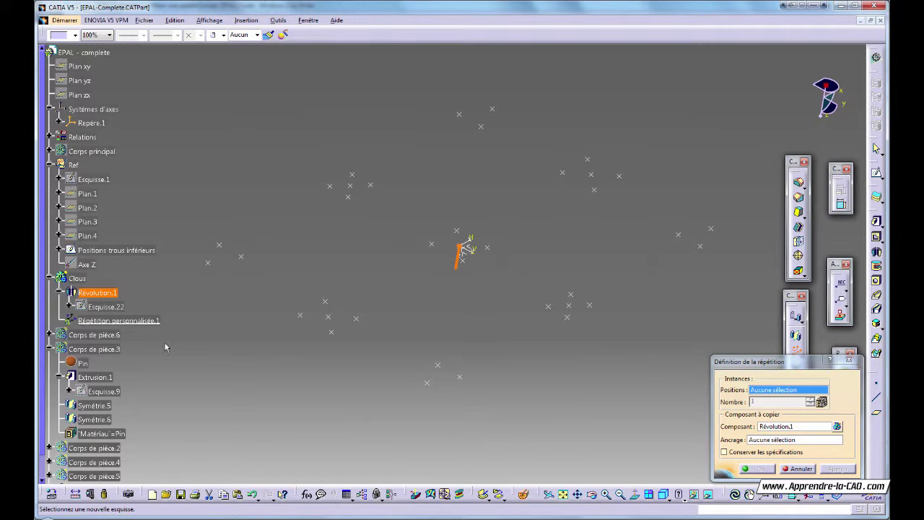
click(108, 251)
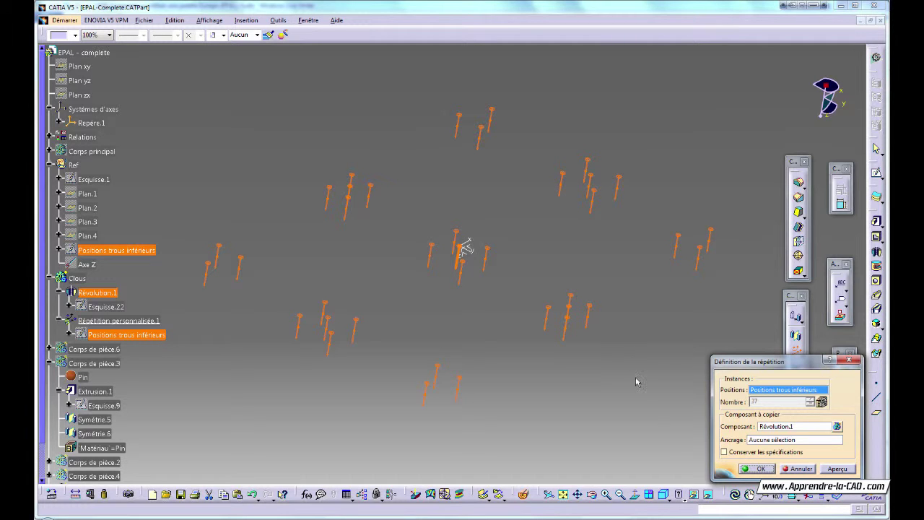
click(758, 469)
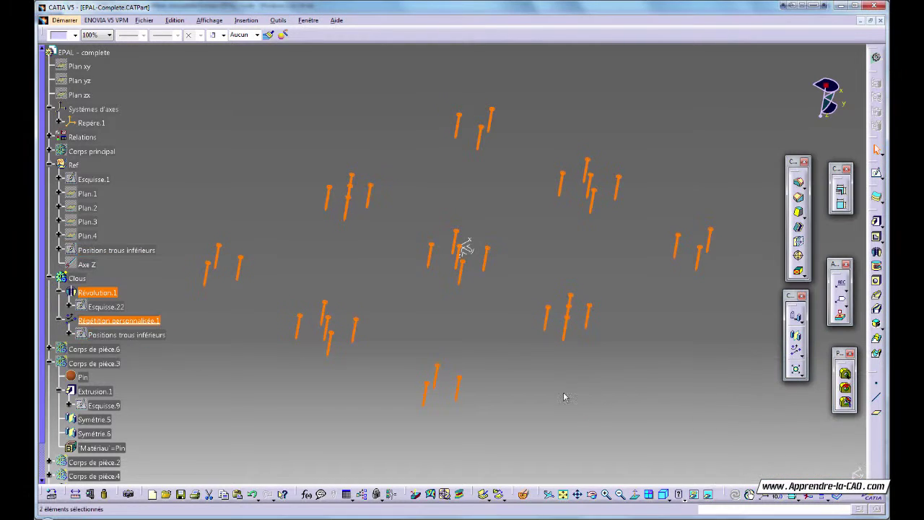
click(490, 348)
mouse_move(481, 334)
middle_down()
mouse_move(488, 320)
mouse_move(503, 344)
middle_up()
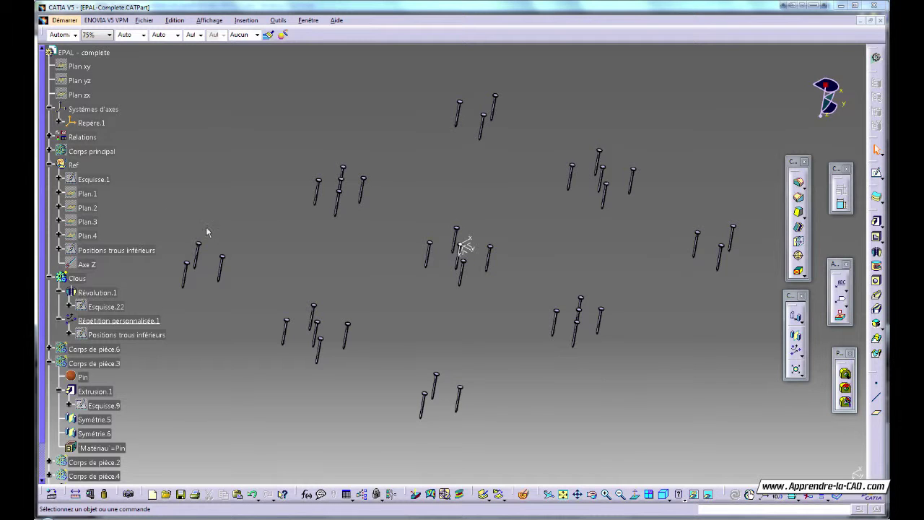
Step: Show Corps principal again and inspect how the nail heads sit in the bottom boards
click(93, 151)
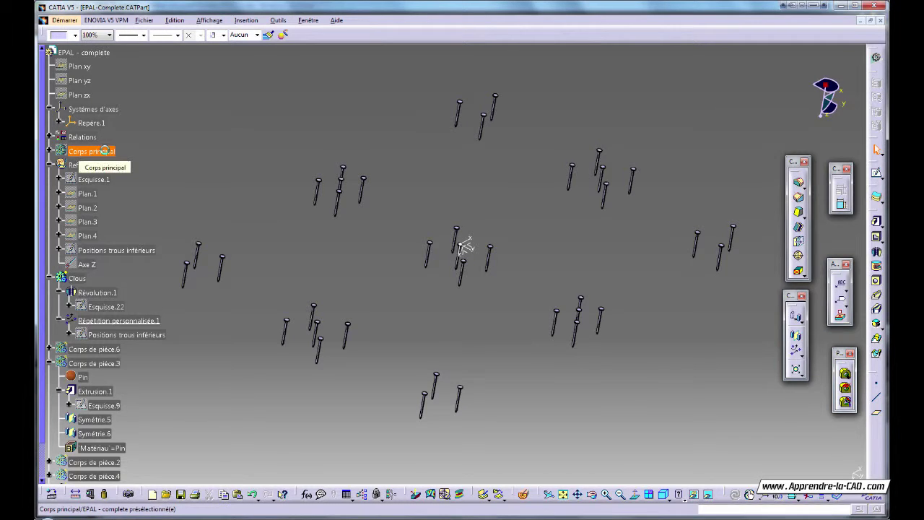
middle_drag(373, 298, 406, 375)
click(405, 374)
middle_drag(405, 375, 392, 268)
middle_drag(270, 315, 421, 186)
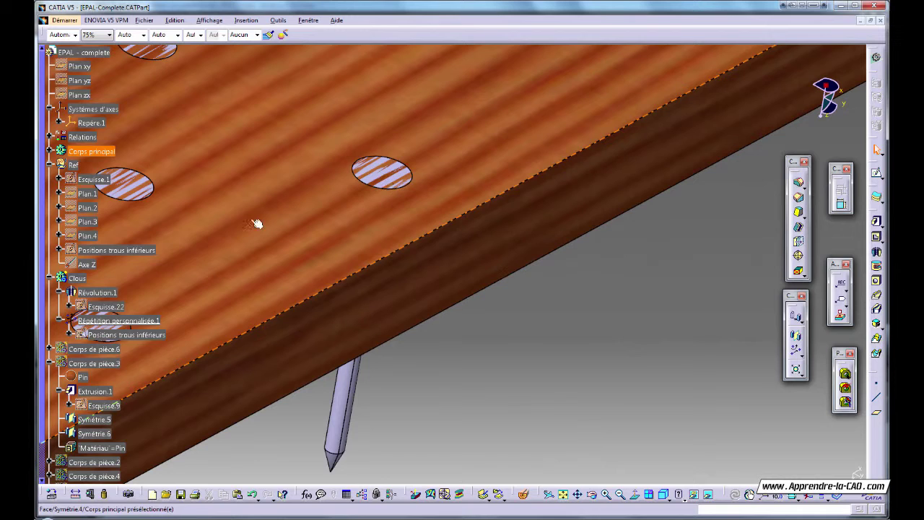
middle_drag(427, 355, 303, 343)
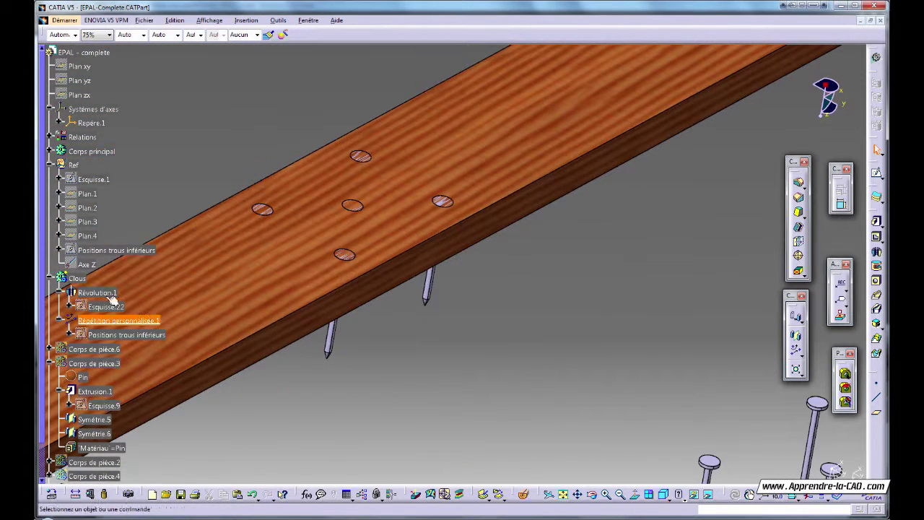
Step: Hide the Clous body to check the board surface beneath the nail heads, and show it again
click(81, 279)
key(space)
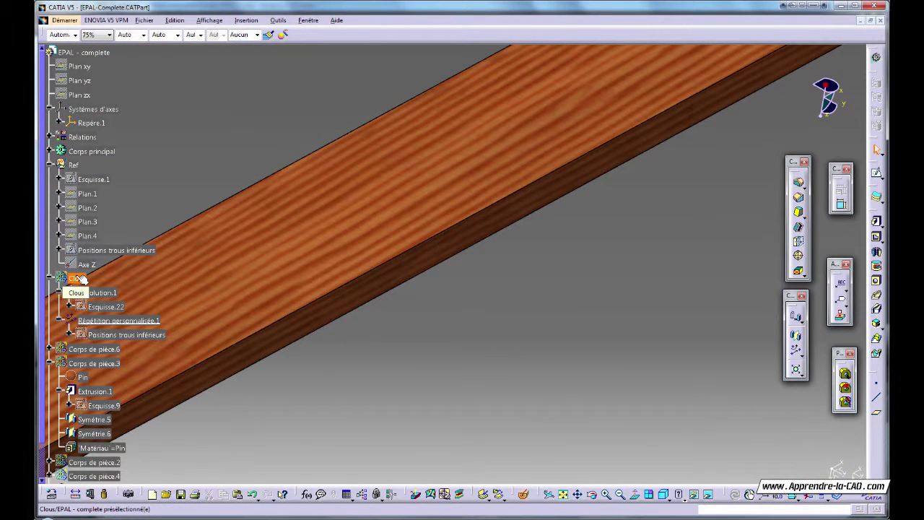
click(82, 279)
key(space)
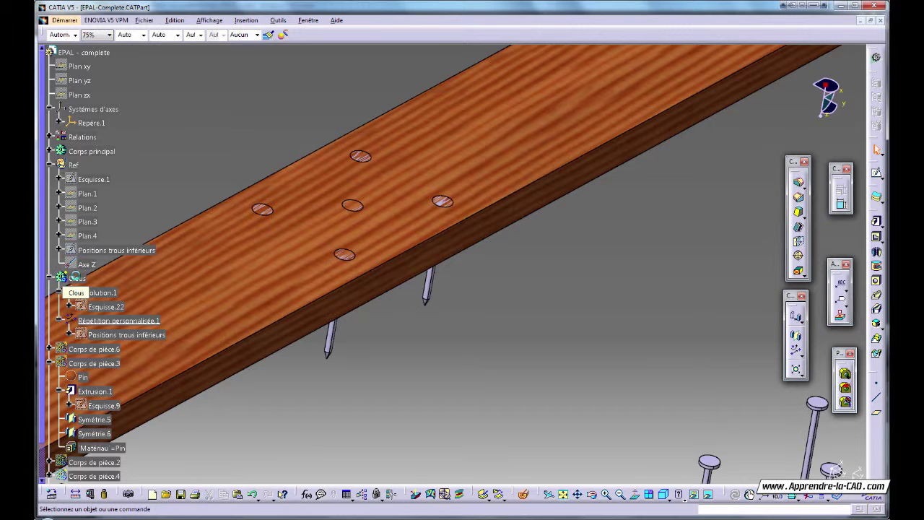
Step: Copy the Clous body and paste it into the part with paste special as a result with link (En tant que résultat avec lien)
ctrl+middle_drag(503, 330, 483, 363)
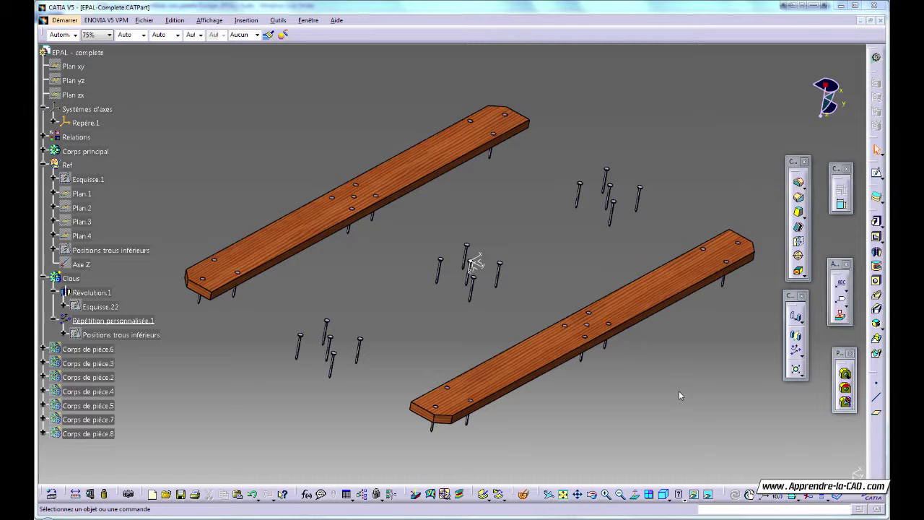
click(73, 279)
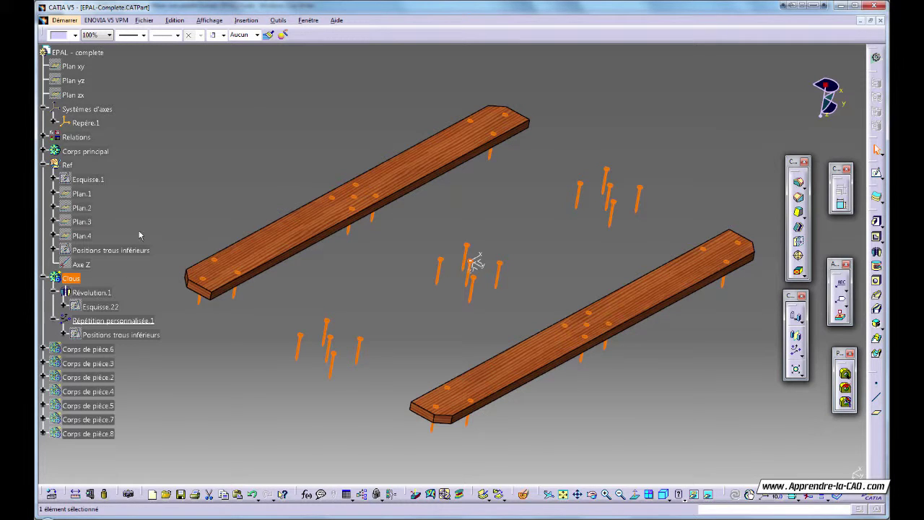
click(175, 21)
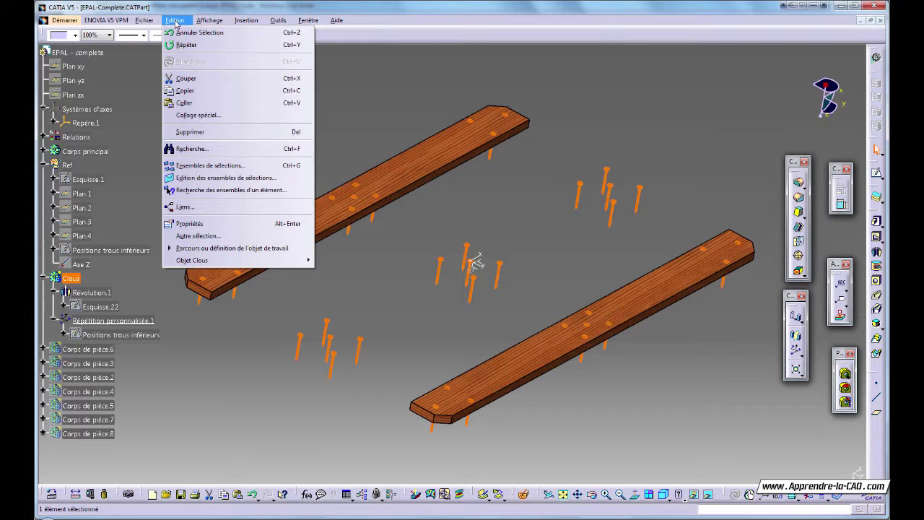
click(207, 118)
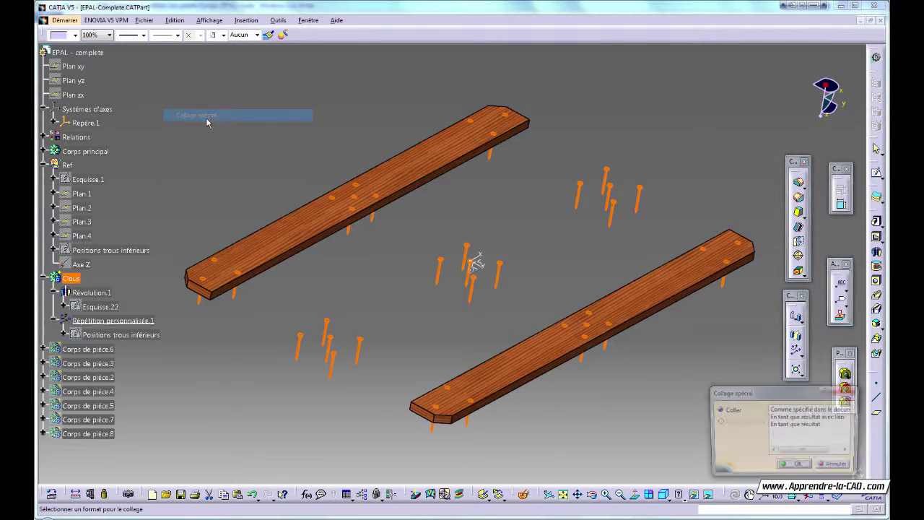
click(795, 418)
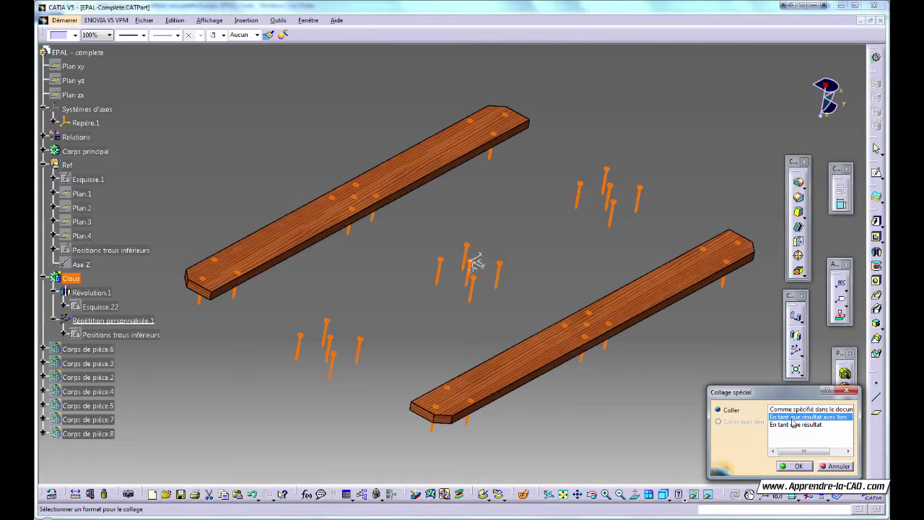
click(801, 466)
click(224, 436)
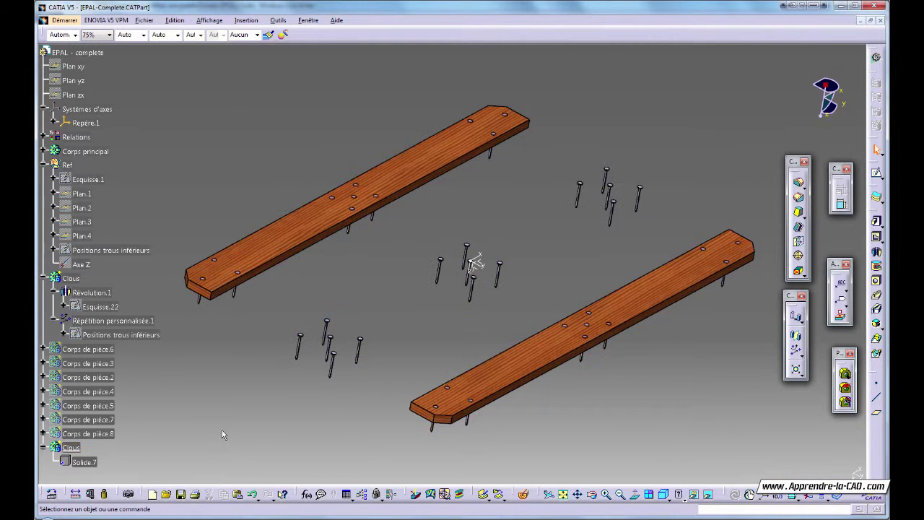
Step: Compare the original and pasted Clous bodies, and hide the original that contains the revolve and the user pattern
click(71, 279)
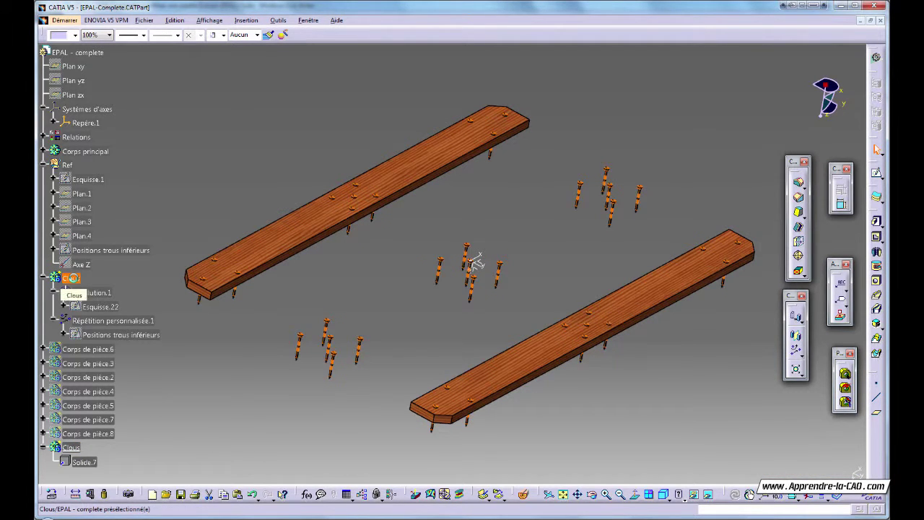
click(199, 424)
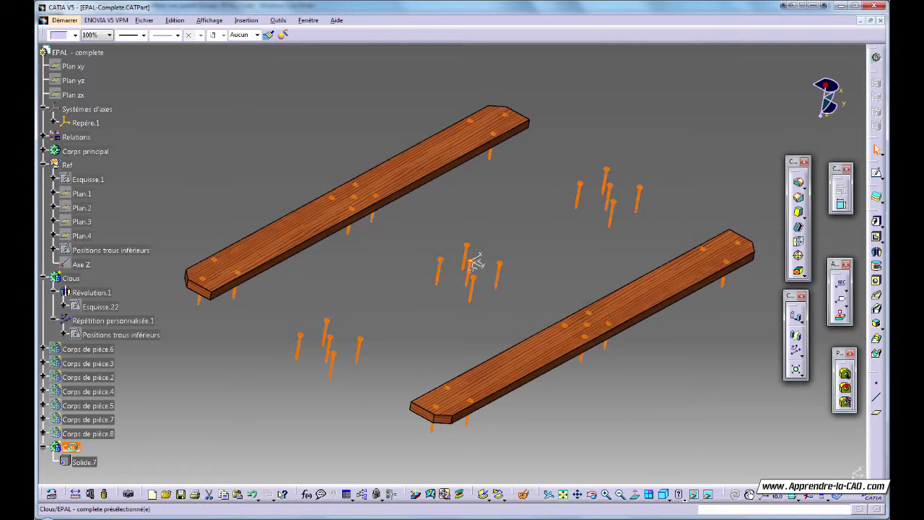
click(70, 449)
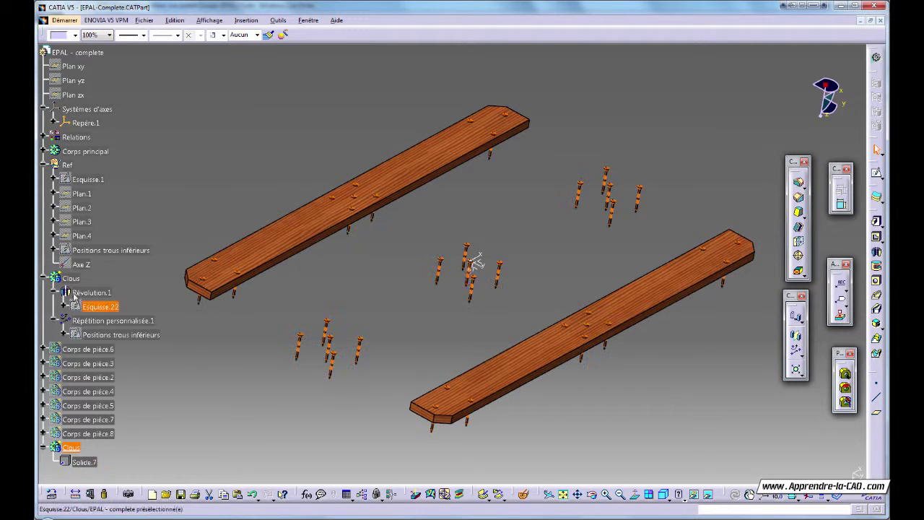
click(173, 470)
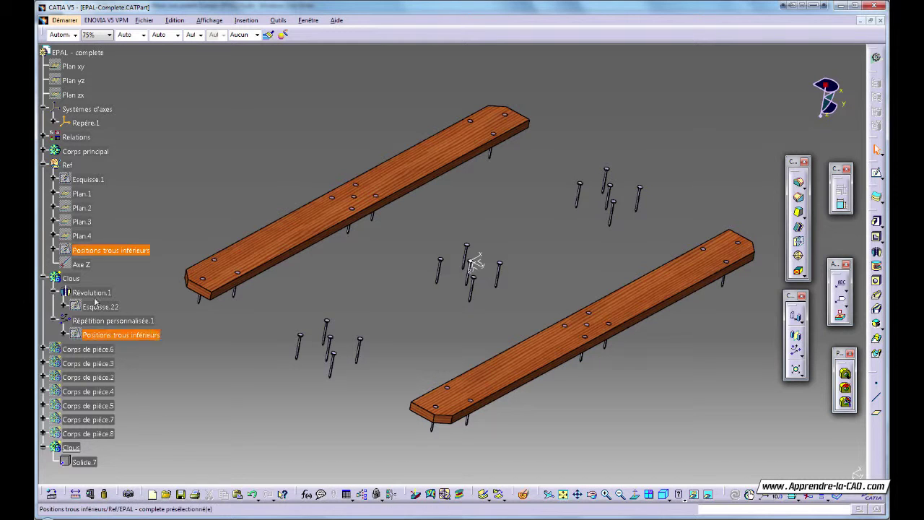
right_click(73, 280)
click(99, 311)
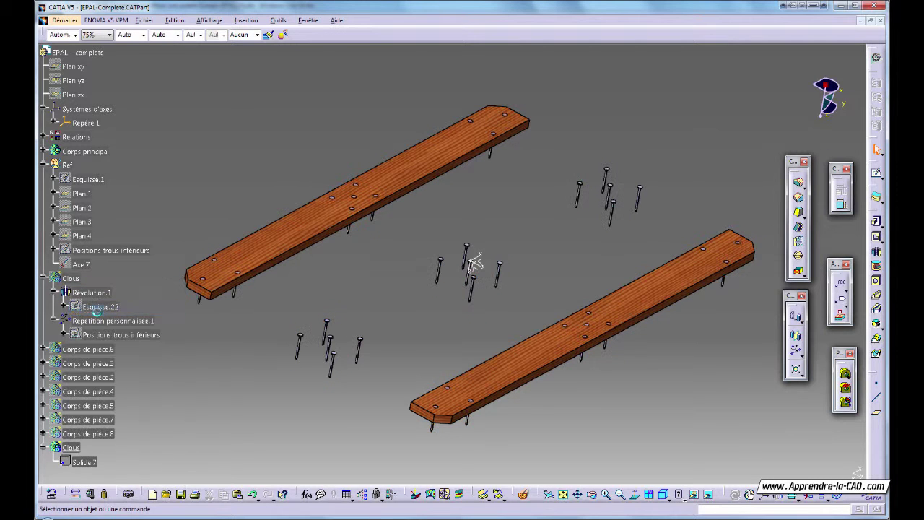
click(77, 454)
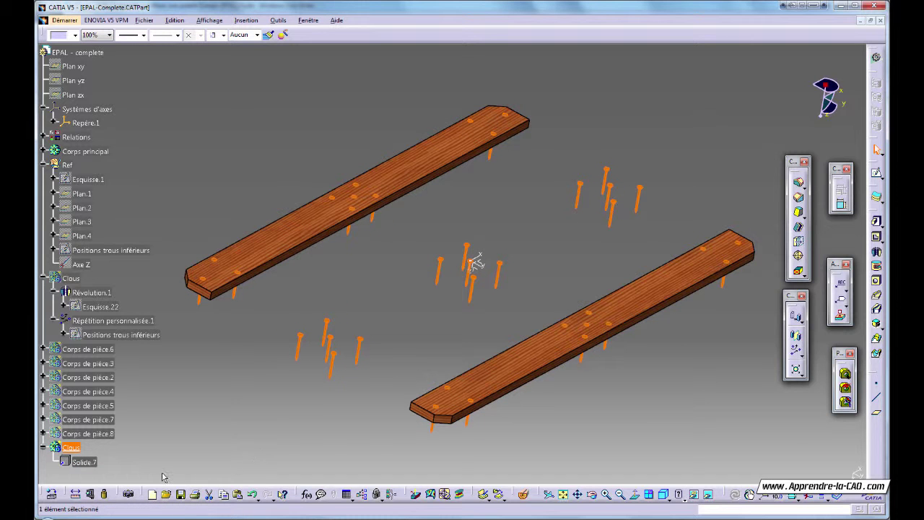
Step: Define Corps principal as the work object and review its feature list
click(79, 151)
right_click(82, 152)
click(144, 223)
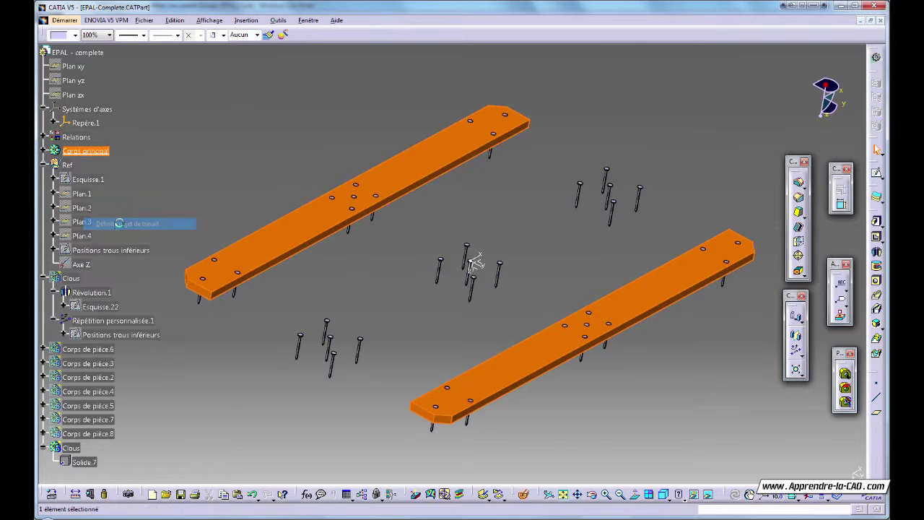
click(192, 161)
click(44, 151)
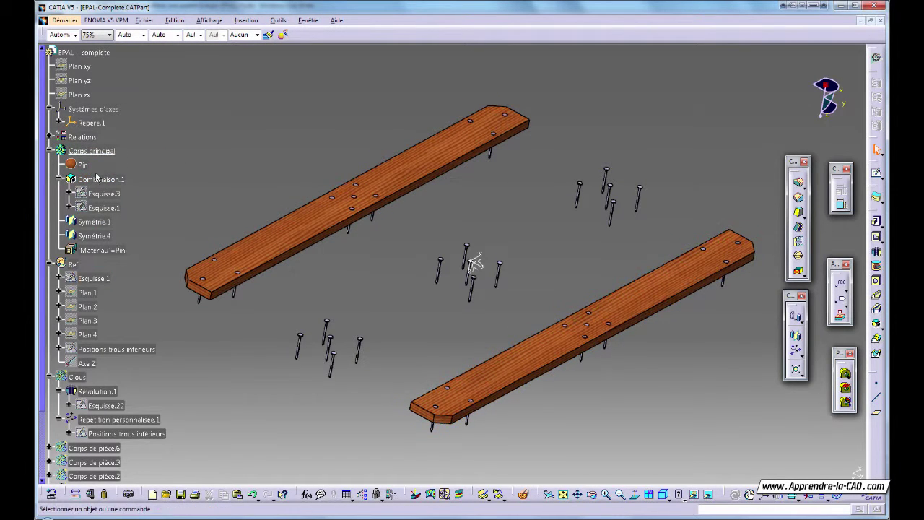
click(49, 151)
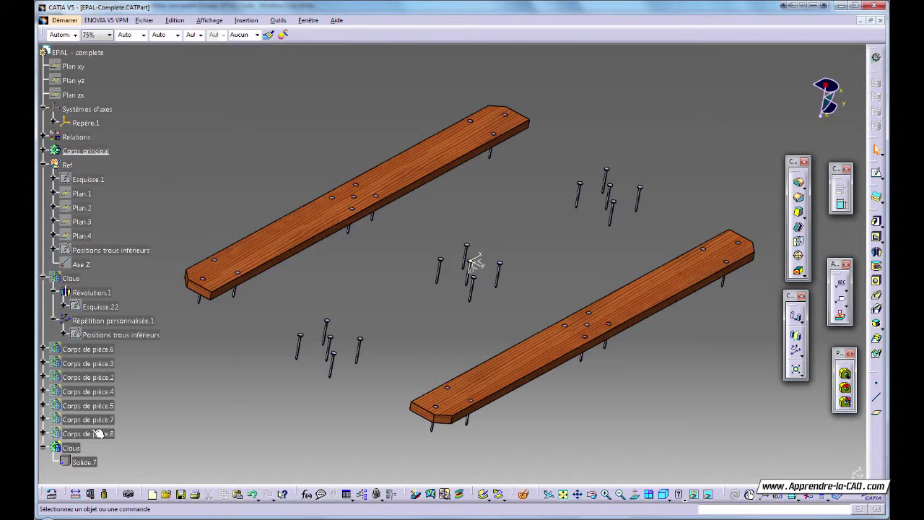
Step: Subtract the pasted Clous body from Corps principal with Retirer, after Symétrie.4
click(72, 447)
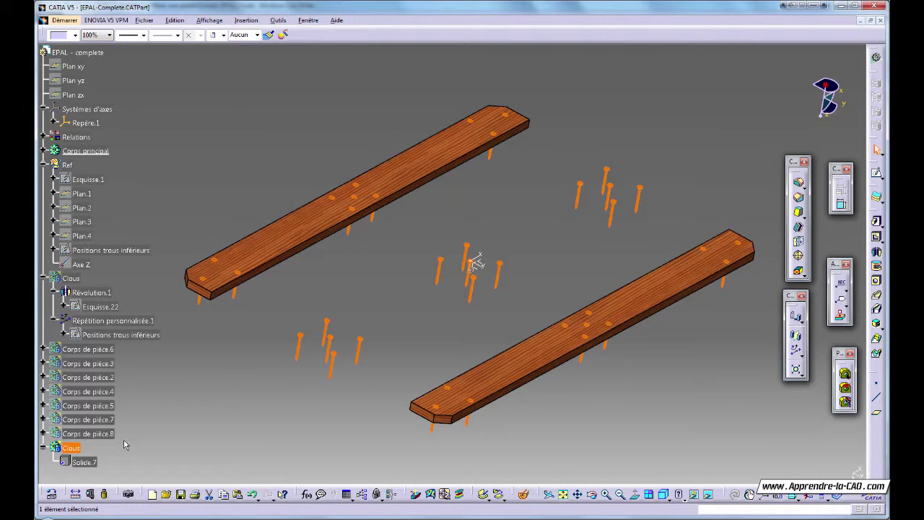
right_click(73, 449)
mouse_move(108, 440)
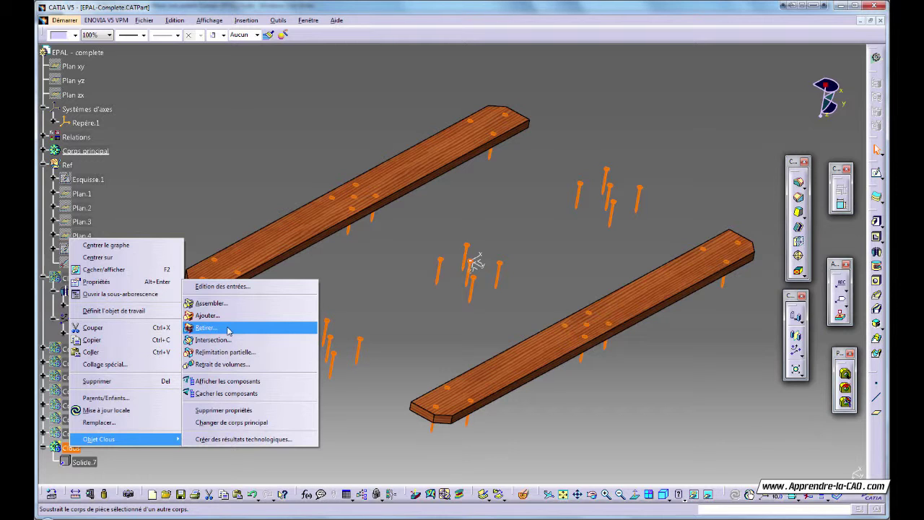
click(207, 328)
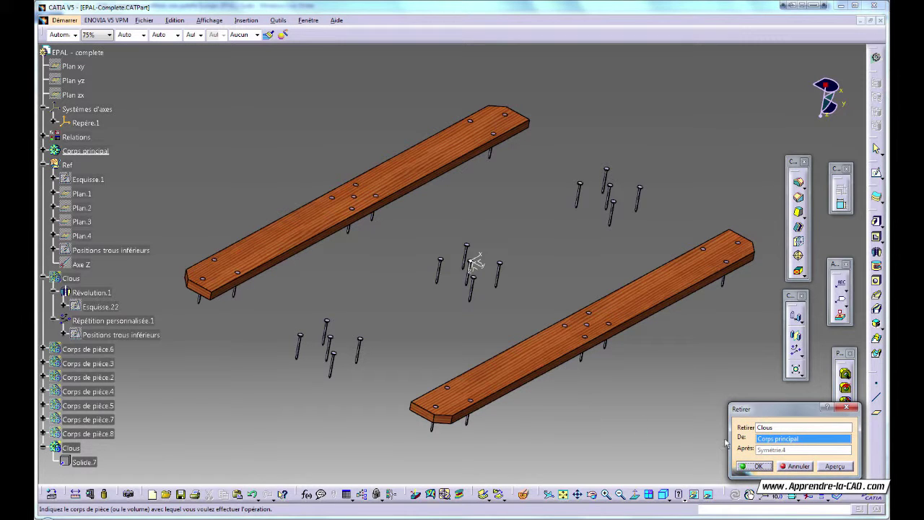
drag(778, 414, 740, 407)
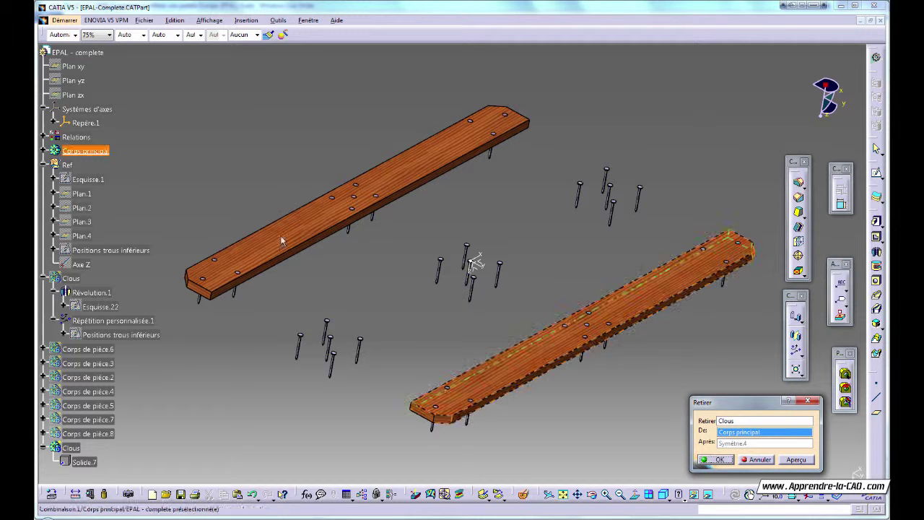
click(44, 151)
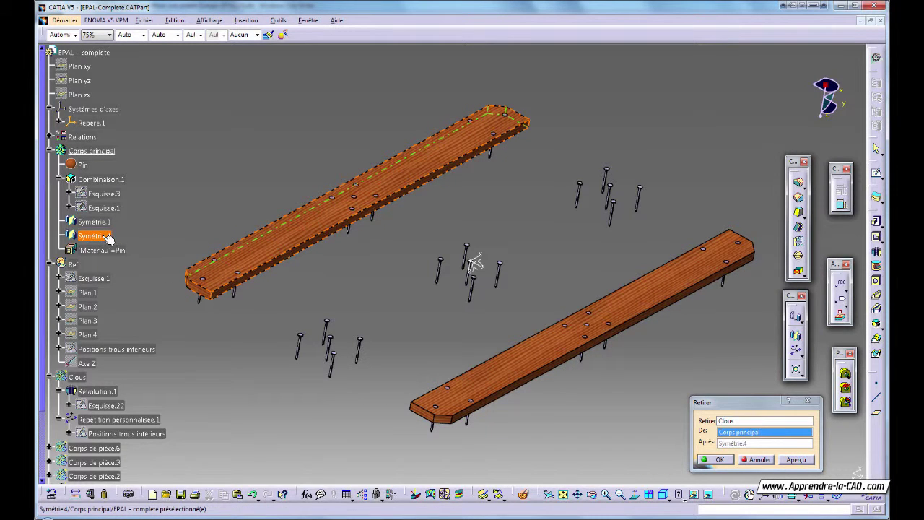
click(721, 460)
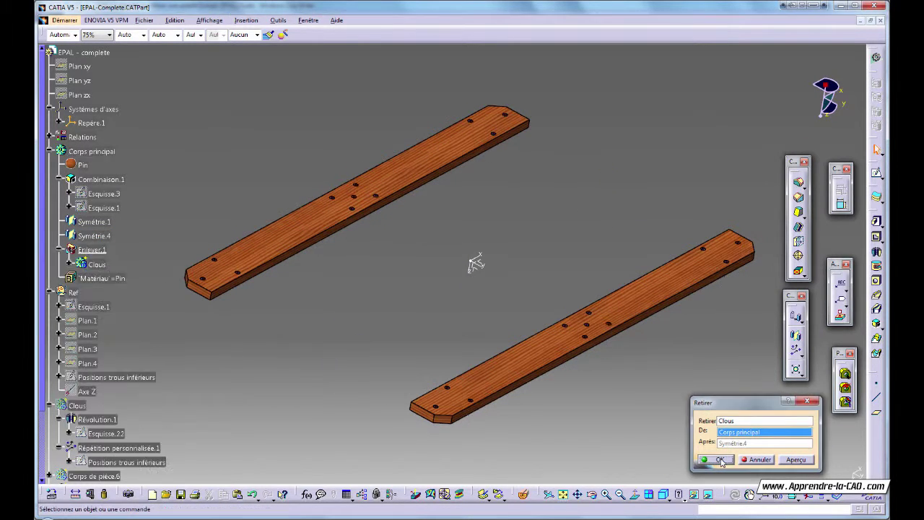
Step: Examine the nail holes at the end of the bottom board and the contents of the removal feature in Corps principal
mouse_move(324, 320)
middle_down()
mouse_move(336, 315)
mouse_move(350, 329)
middle_up()
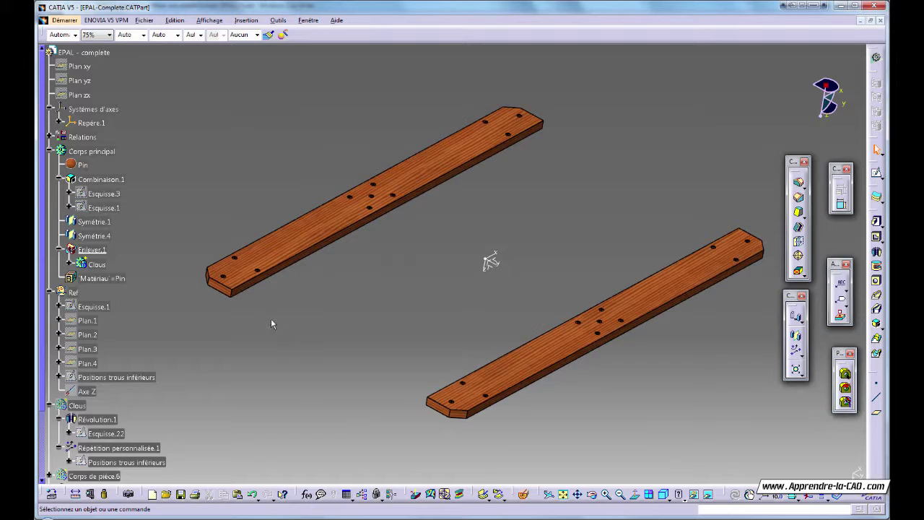
middle_drag(272, 320, 333, 273)
middle_drag(195, 307, 462, 419)
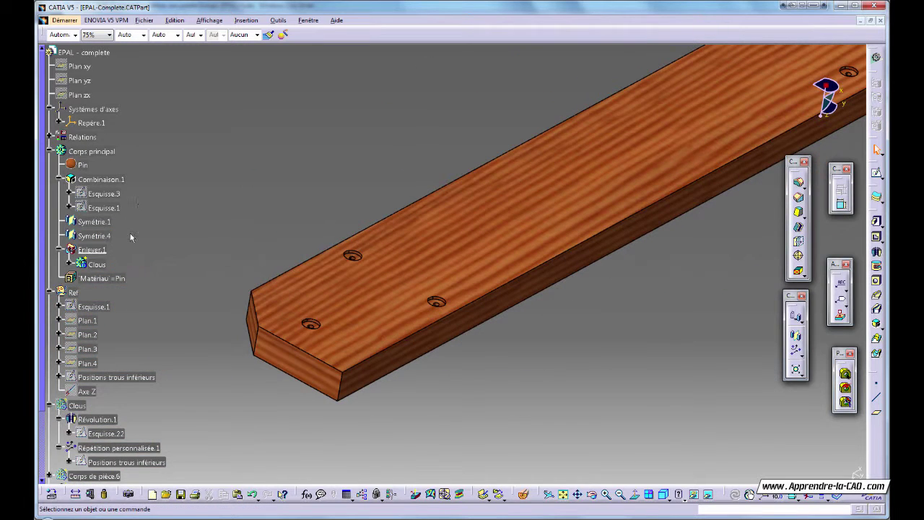
click(99, 236)
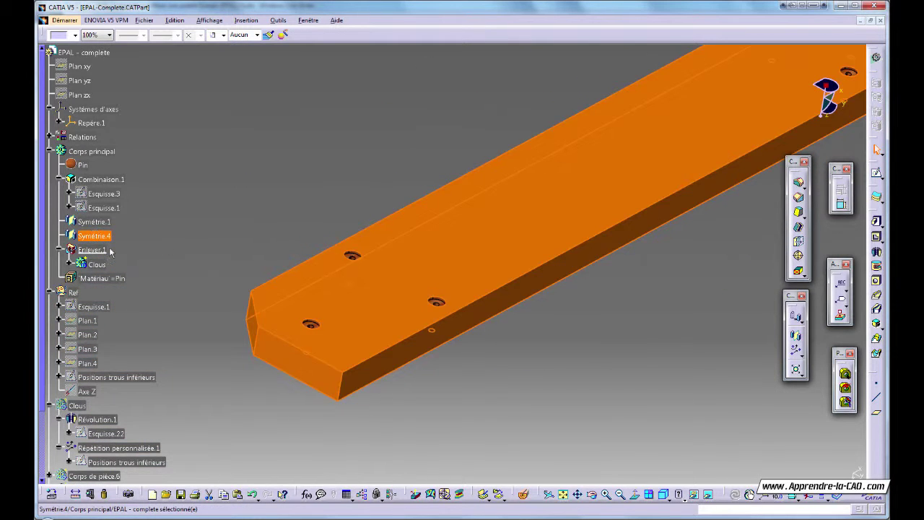
click(108, 250)
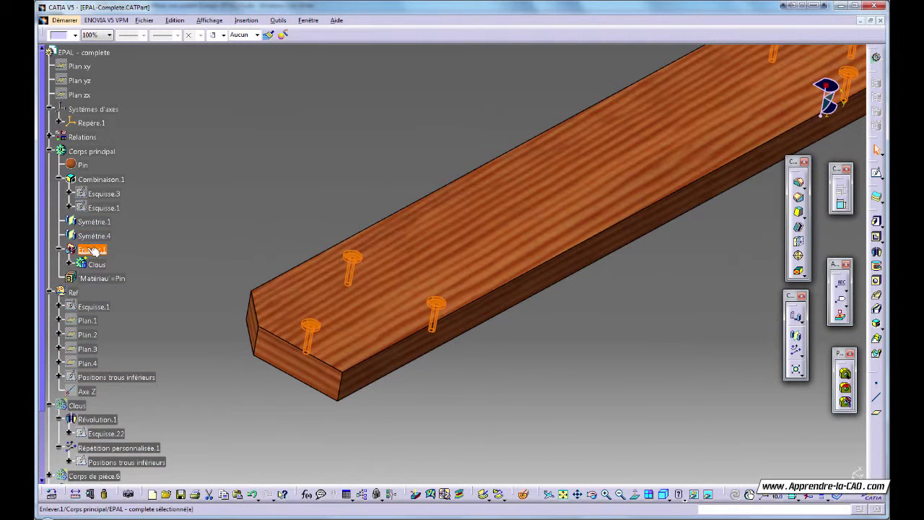
click(175, 255)
click(70, 265)
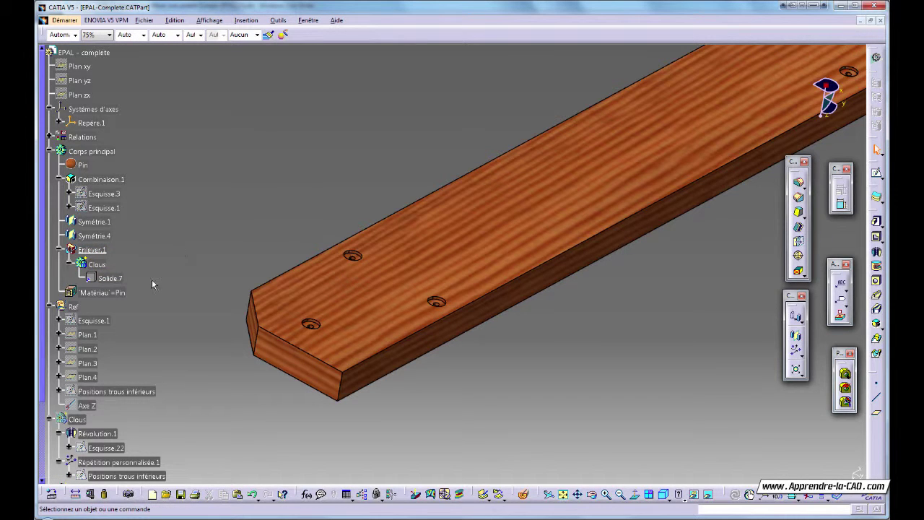
drag(41, 284, 37, 415)
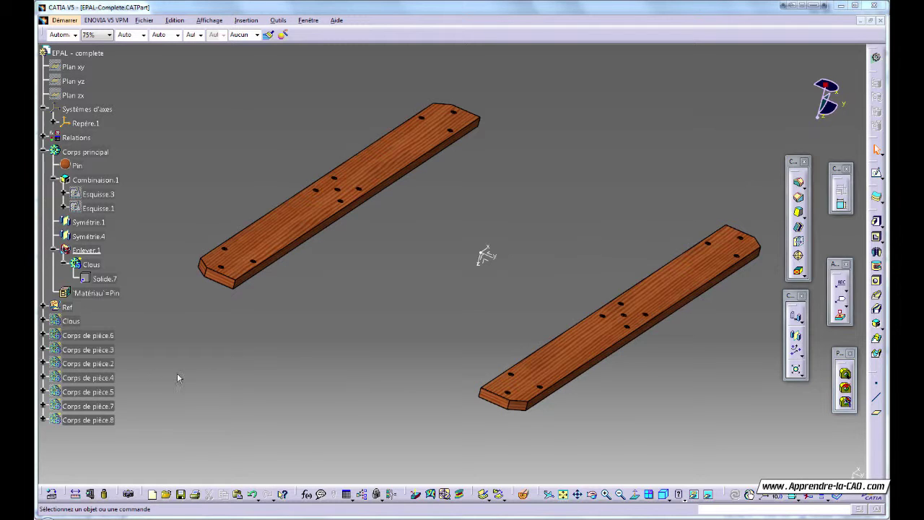
Step: Show Corps de pièce.2, then paste another copy of the Clous body as a result with link and make it visible
click(98, 363)
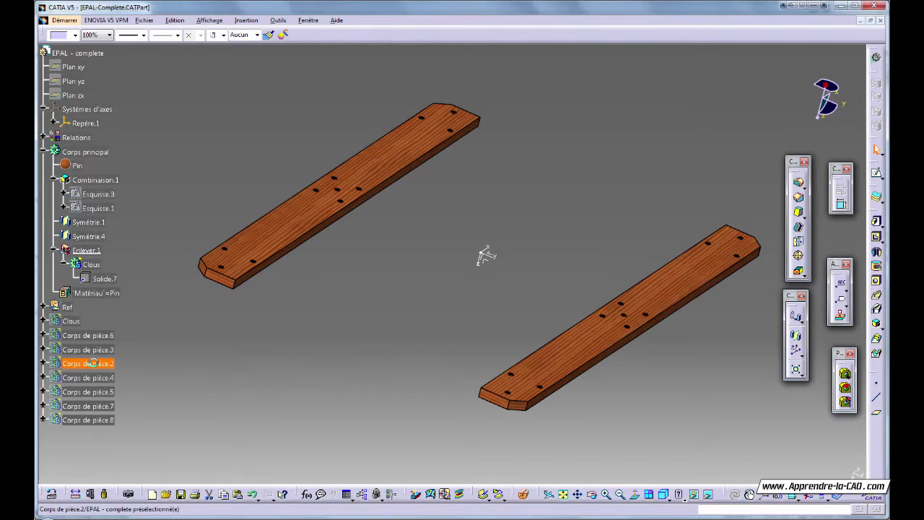
key(space)
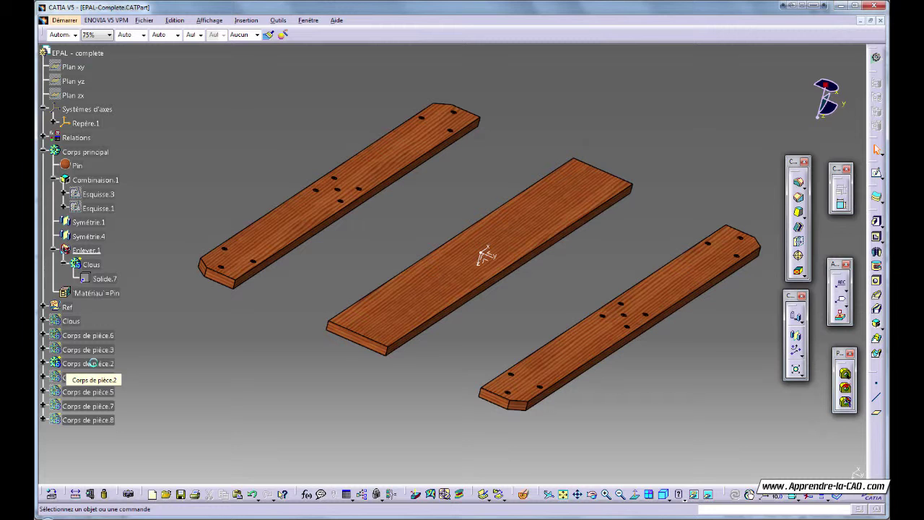
right_click(74, 323)
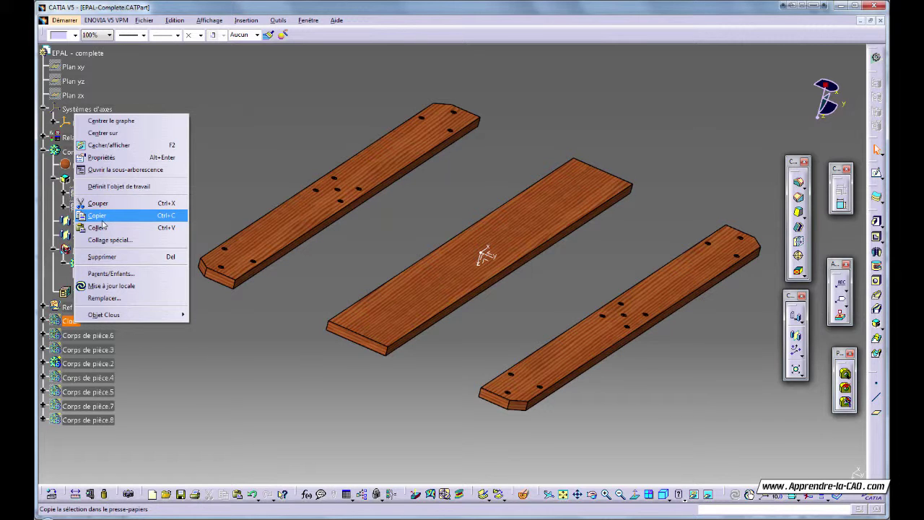
click(96, 215)
ctrl+click(97, 194)
click(174, 20)
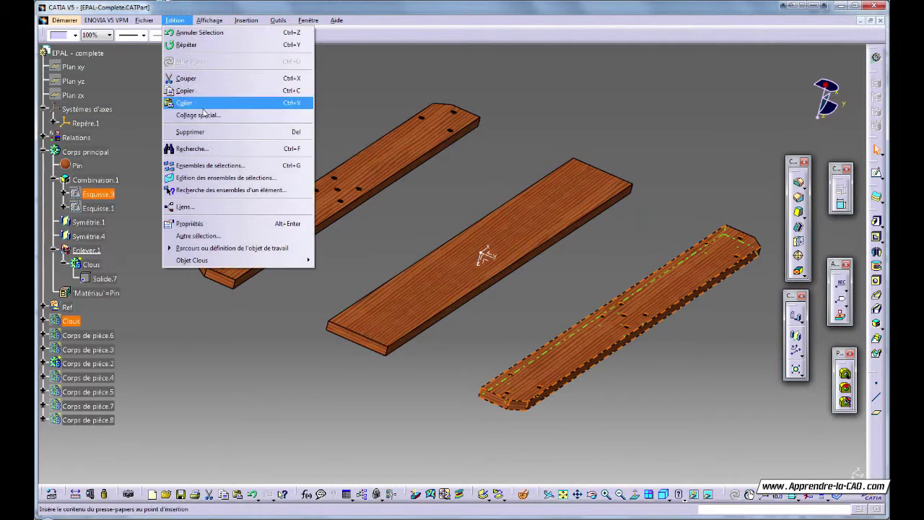
click(199, 115)
click(804, 417)
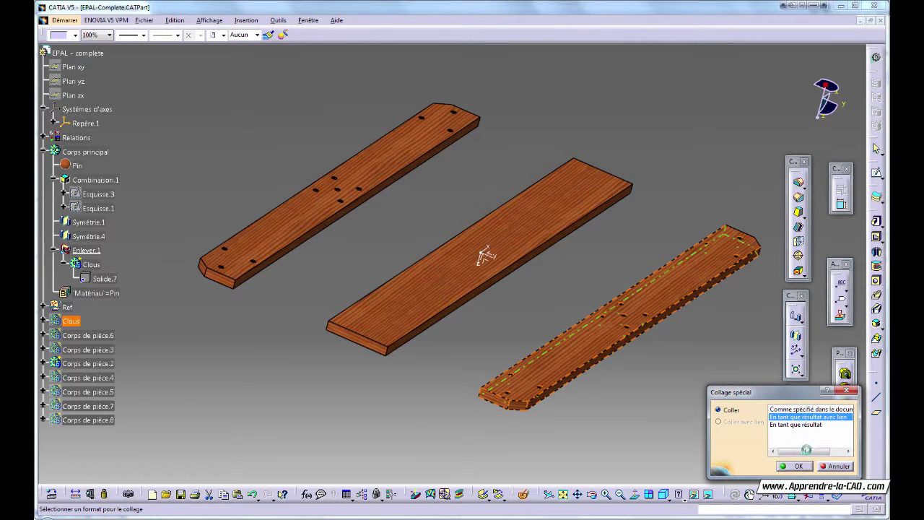
click(795, 465)
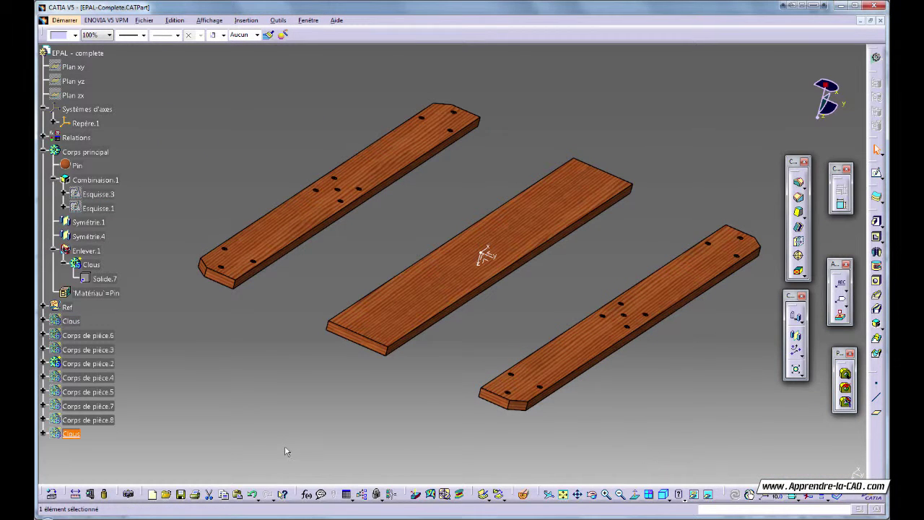
key(space)
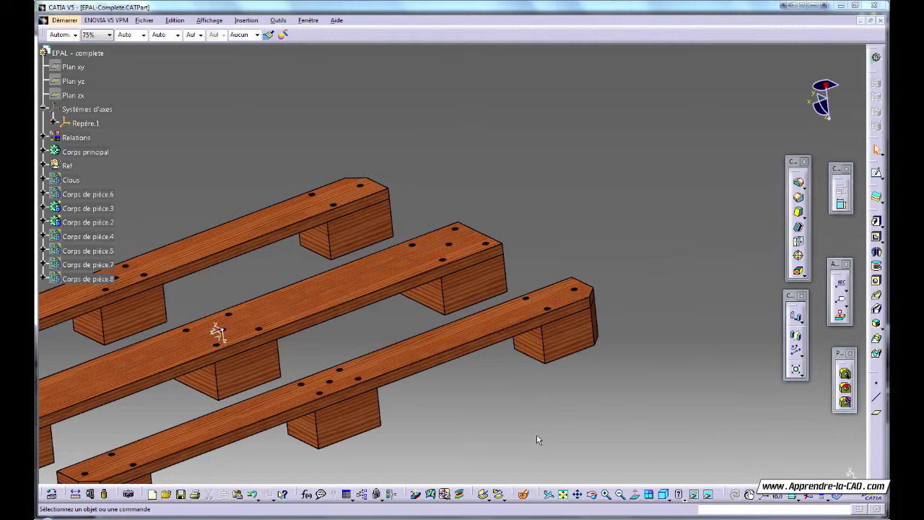
Step: Section the view at the end block of the middle bottom board and shift the cutting plane to inspect the nail holes
click(523, 495)
click(479, 276)
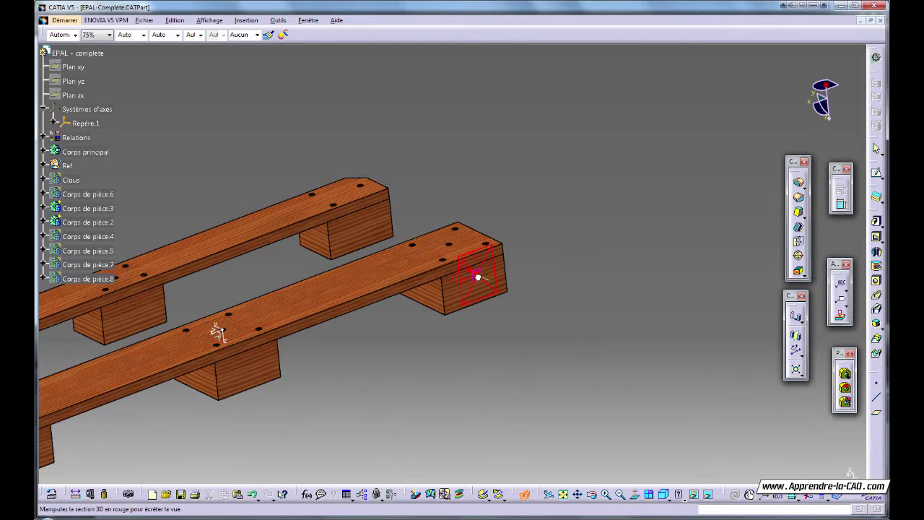
middle_drag(466, 347, 504, 291)
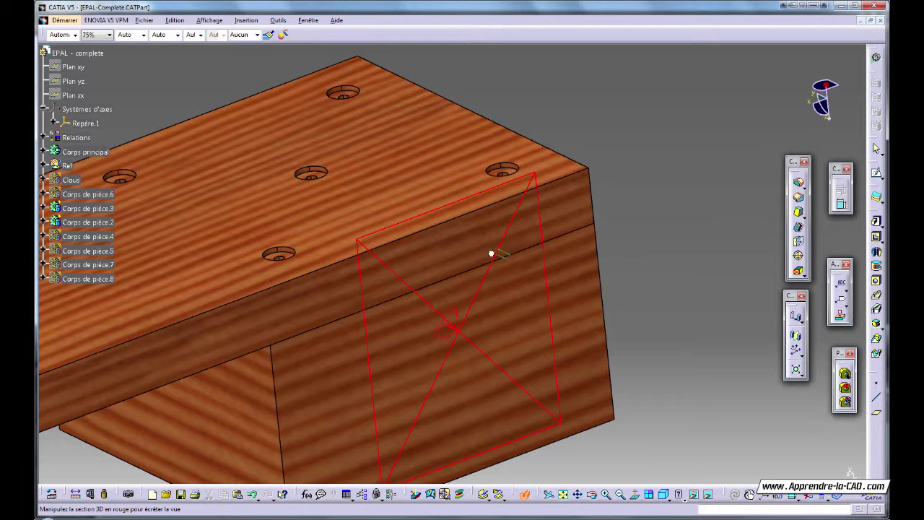
drag(491, 252, 460, 242)
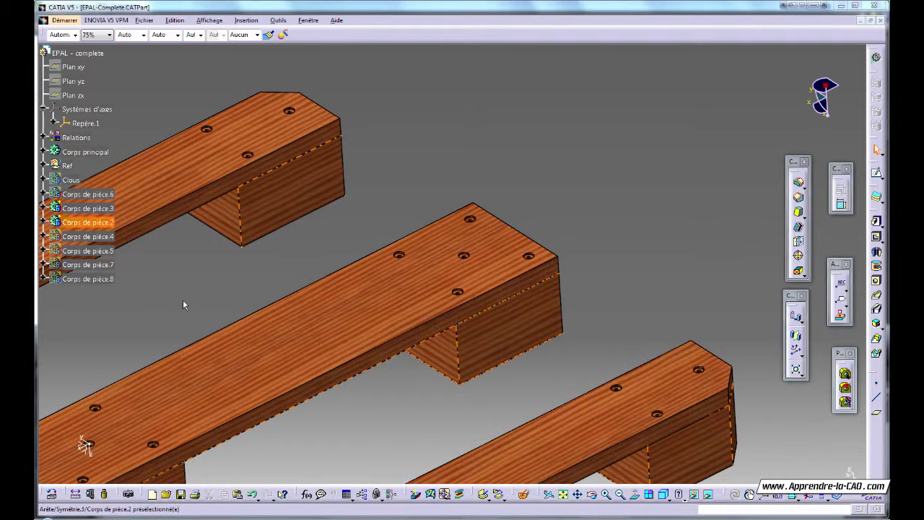
Step: Show the hidden Clous body so the nails fill their holes in the boards
right_click(74, 180)
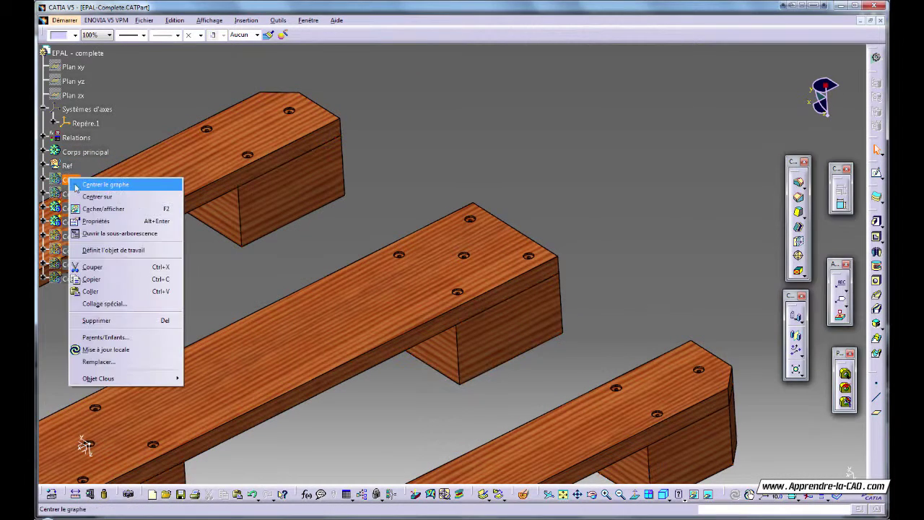
click(99, 209)
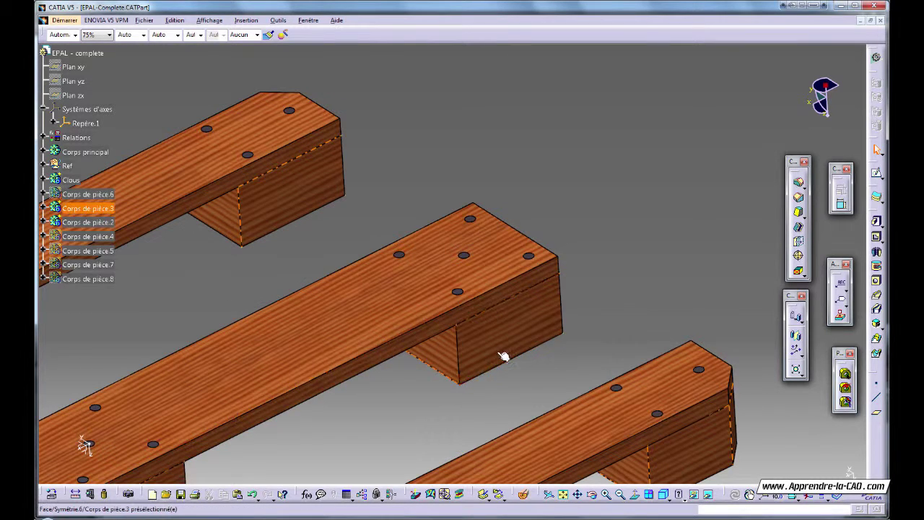
middle_drag(503, 357, 527, 314)
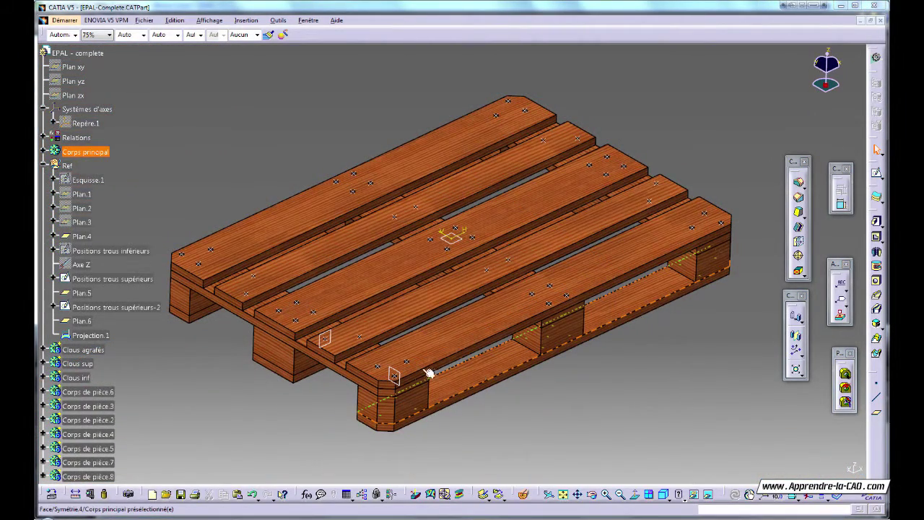
Step: Examine the point layouts of Positions trous supérieurs and Positions trous supérieurs-2 on the complete pallet, then inspect its top boards and underside
middle_drag(202, 372, 249, 365)
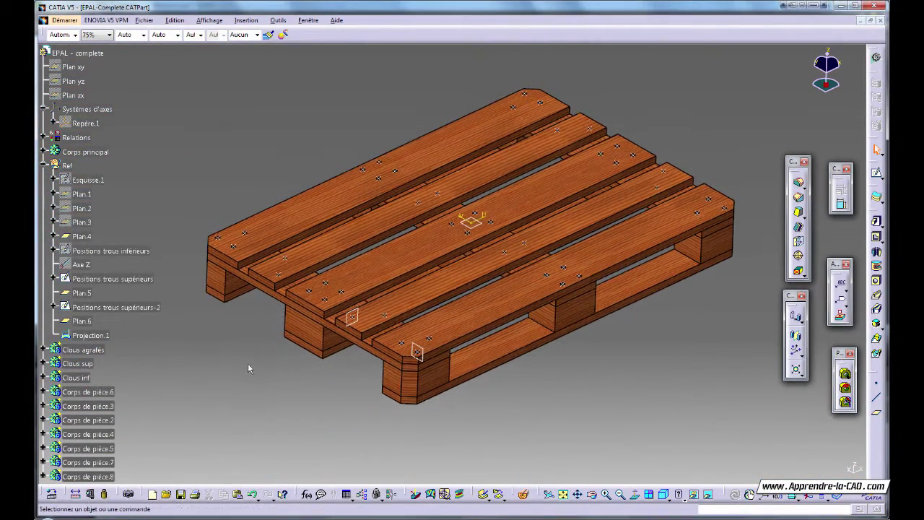
click(114, 280)
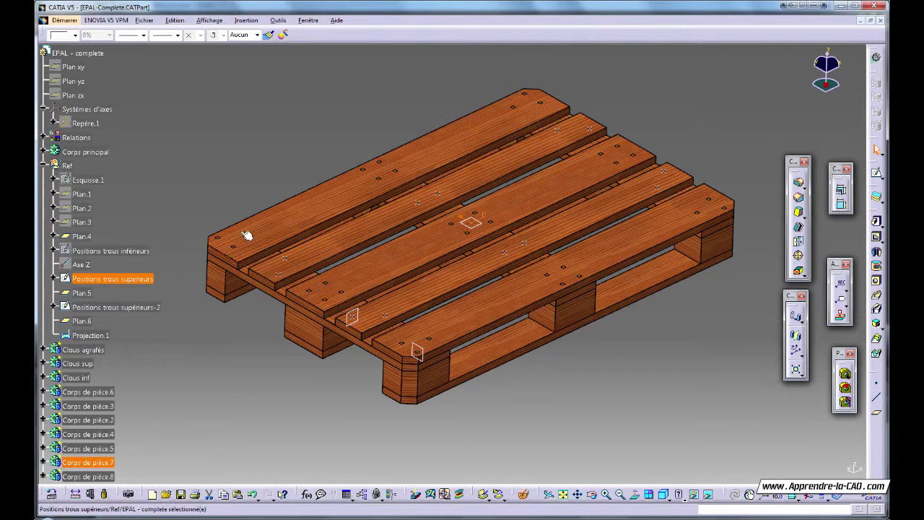
click(202, 342)
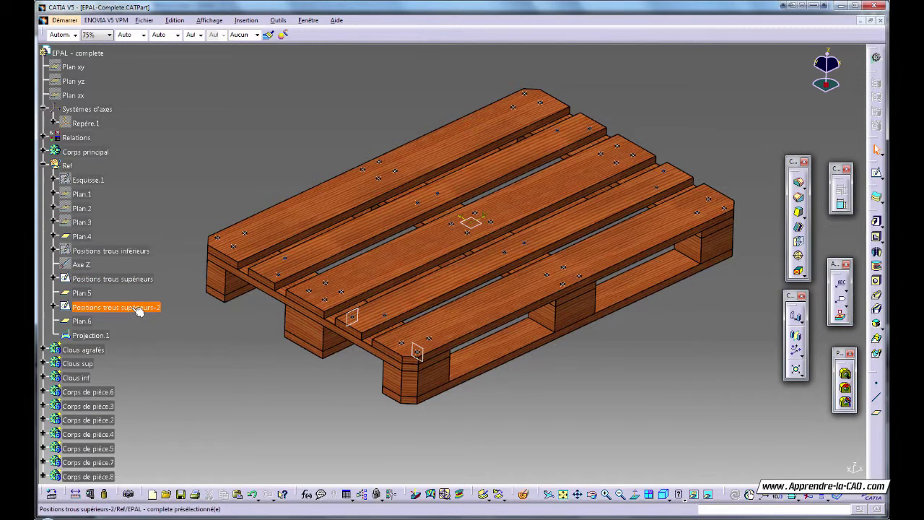
middle_click(356, 331)
middle_drag(363, 369, 410, 86)
middle_drag(383, 324, 417, 237)
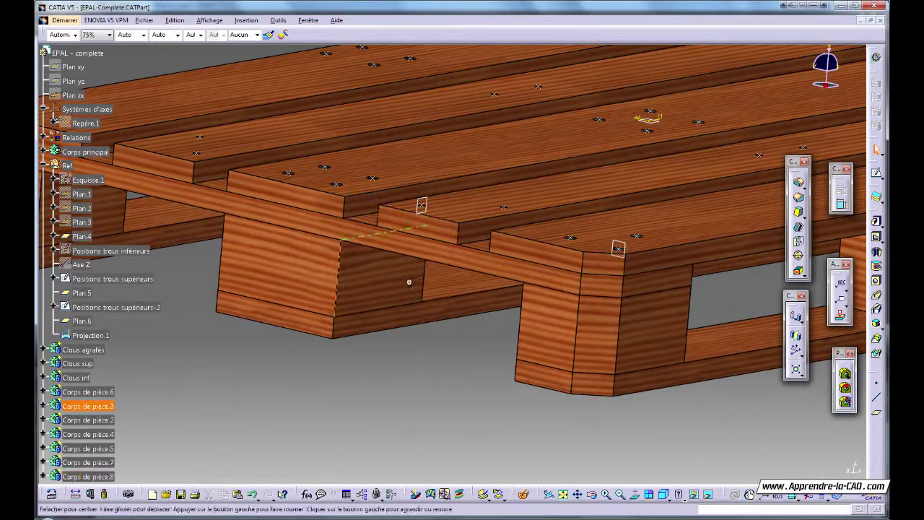
middle_drag(409, 281, 393, 256)
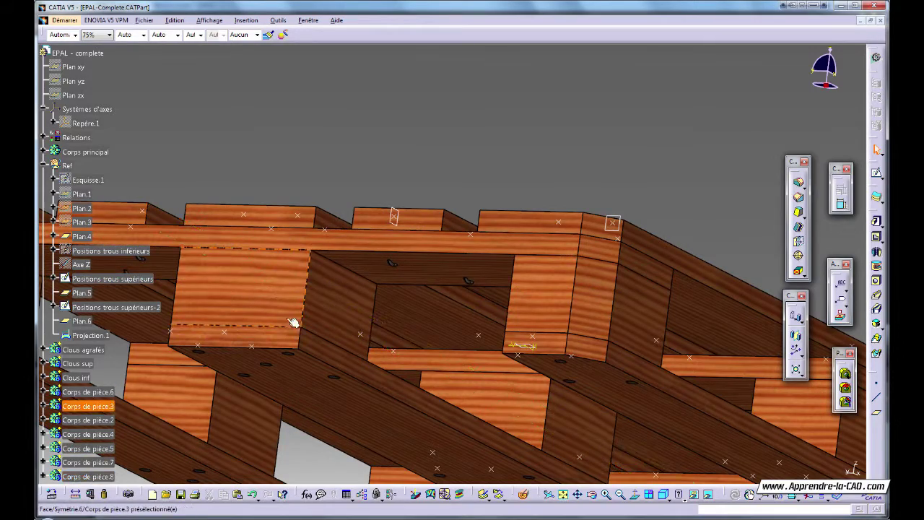
middle_drag(378, 332, 363, 380)
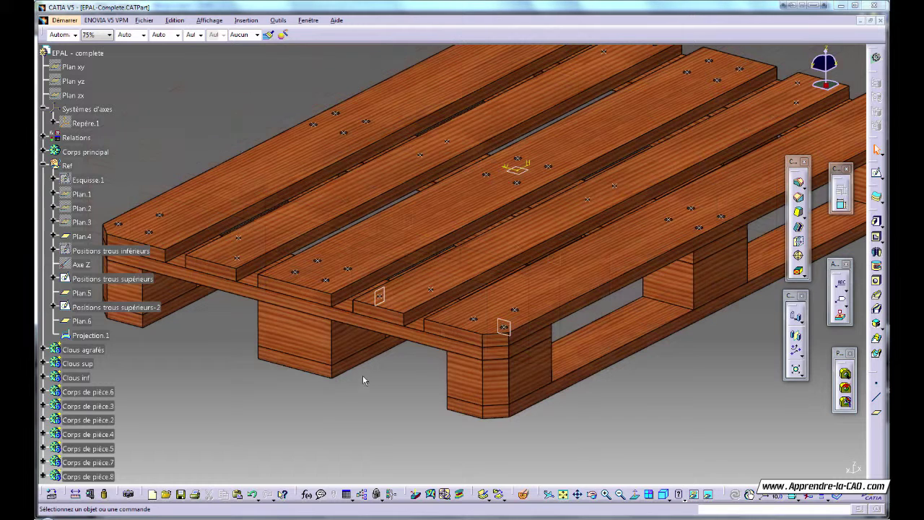